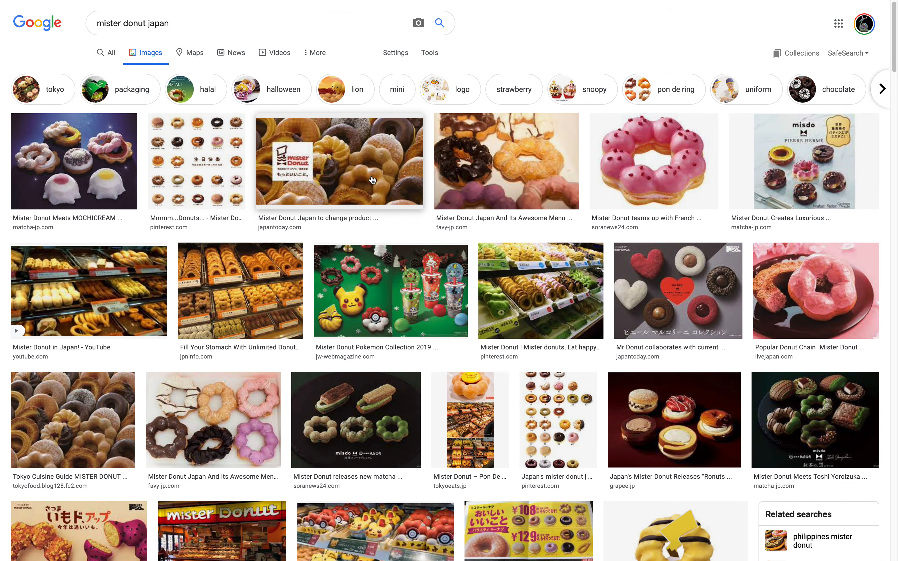
Browse the Google image results for "mister donut japan" to examine the donut shapes and toppings.
scroll(281, 254, "down", 15)
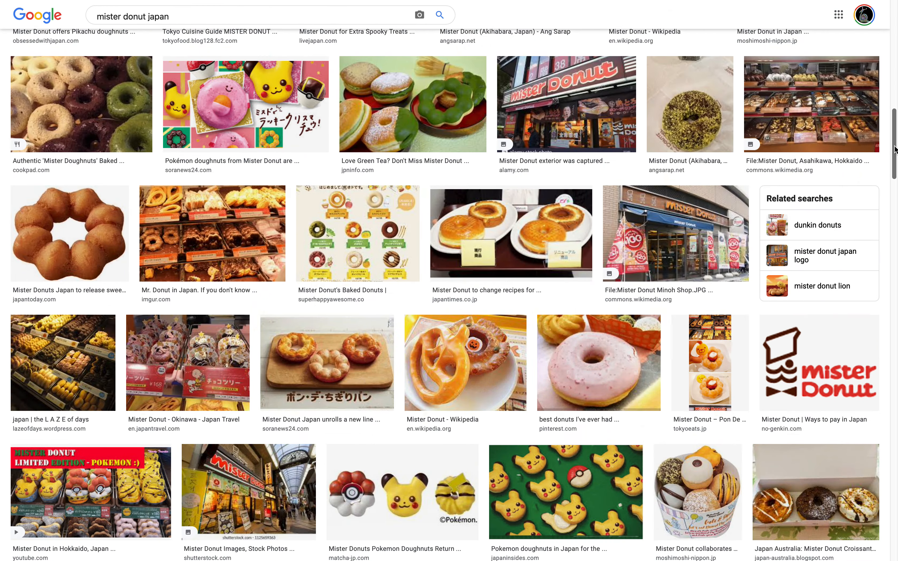
scroll(281, 254, "down", 5)
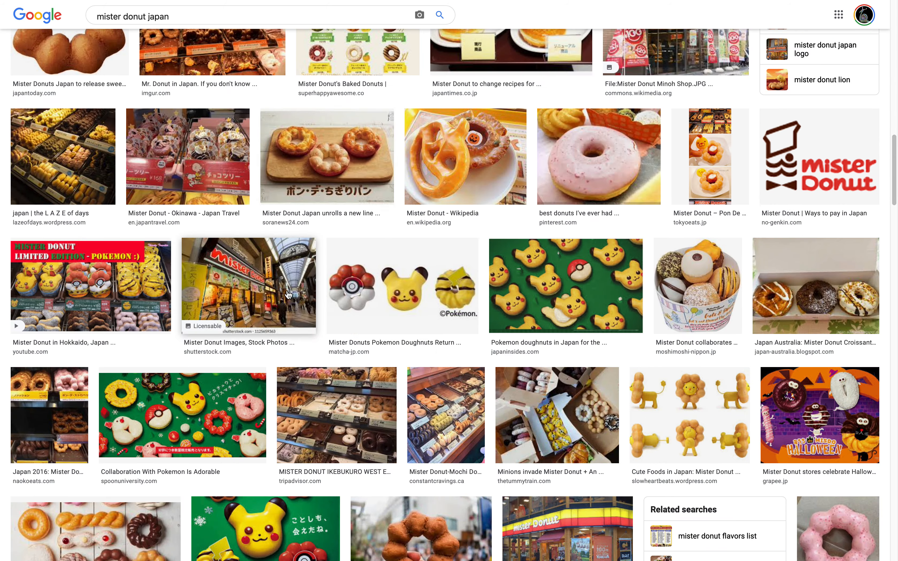
scroll(287, 295, "down", 17)
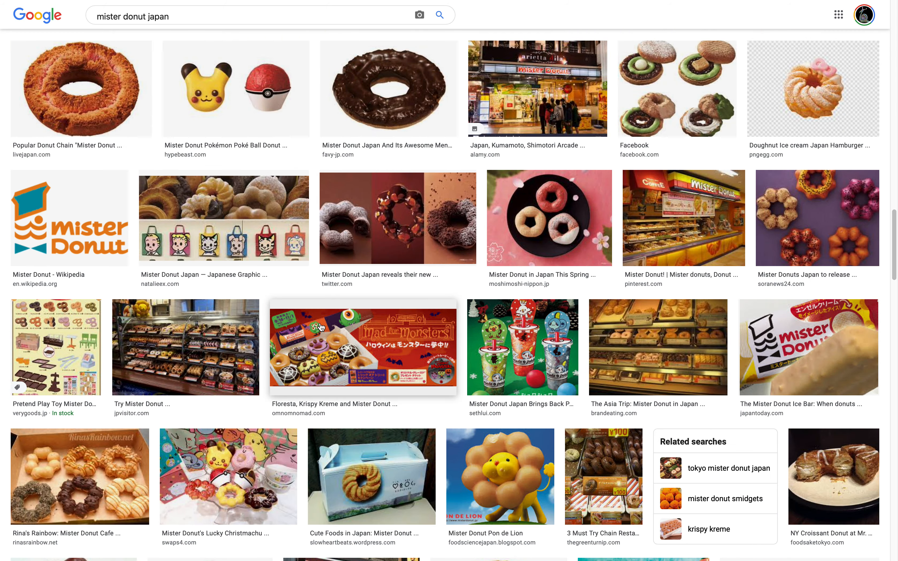
scroll(321, 328, "down", 3)
scroll(514, 367, "down", 7)
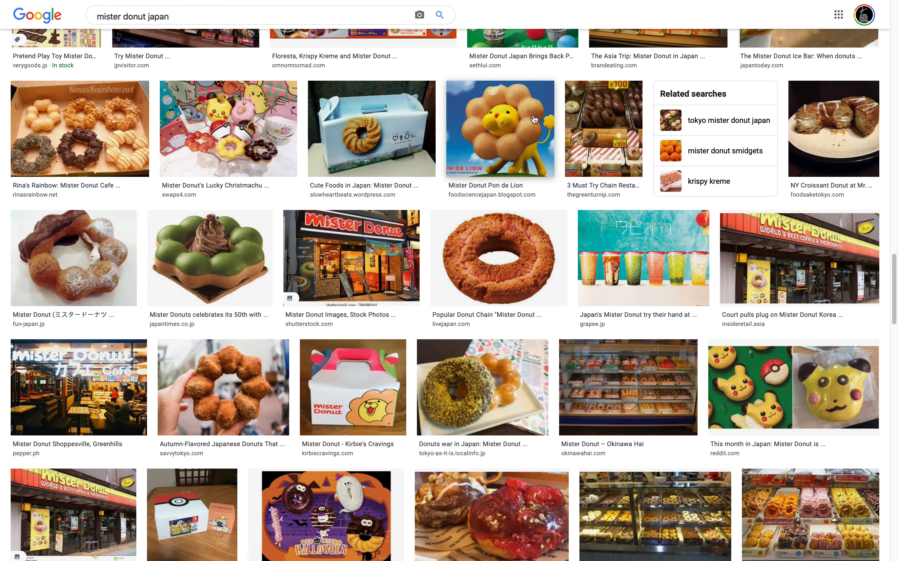
scroll(536, 216, "down", 4)
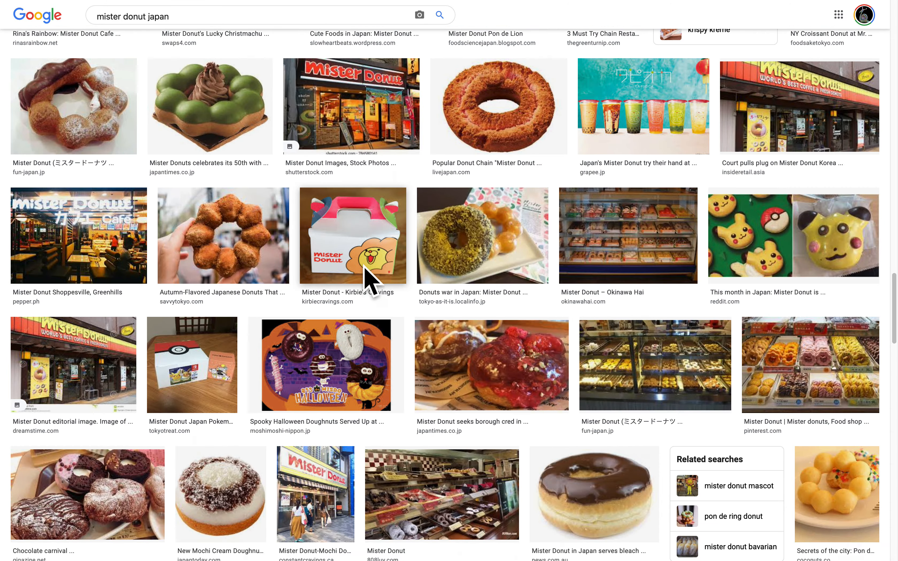
scroll(367, 271, "down", 11)
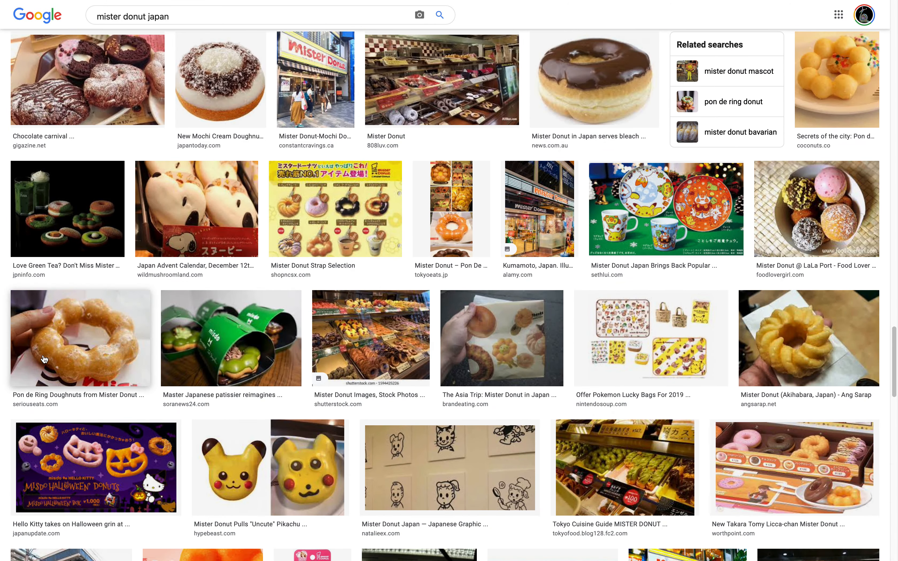
scroll(92, 339, "up", 20)
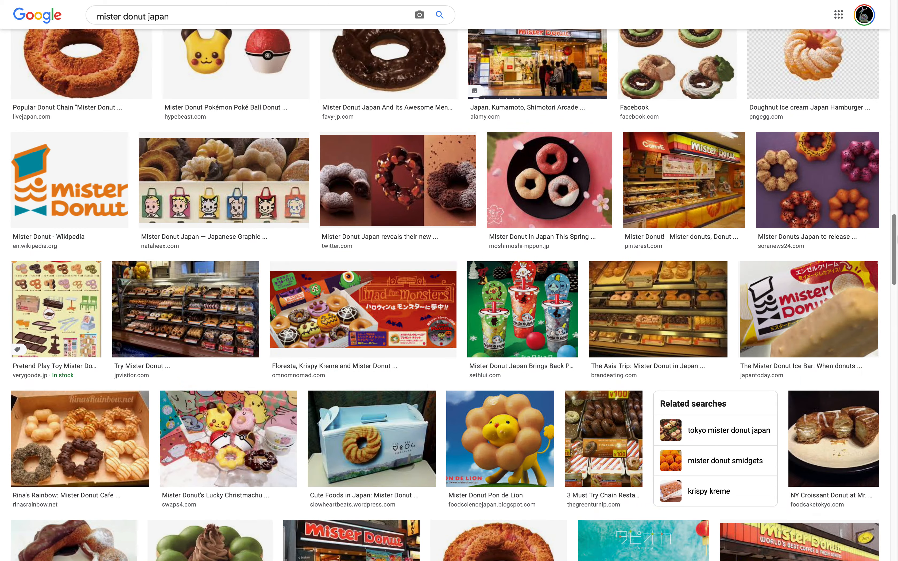
right_click(894, 147)
left_click_drag(894, 238, 894, 39)
left_click(883, 109)
mouse_move(843, 12)
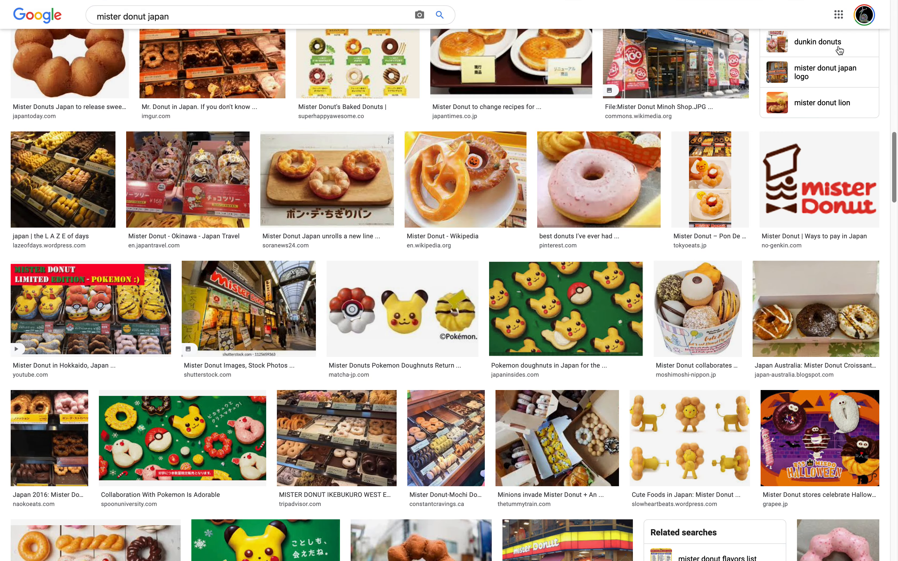
mouse_move(804, 4)
Switch to the Google image results for "takoyaki" and examine the reference photos.
left_click(823, 48)
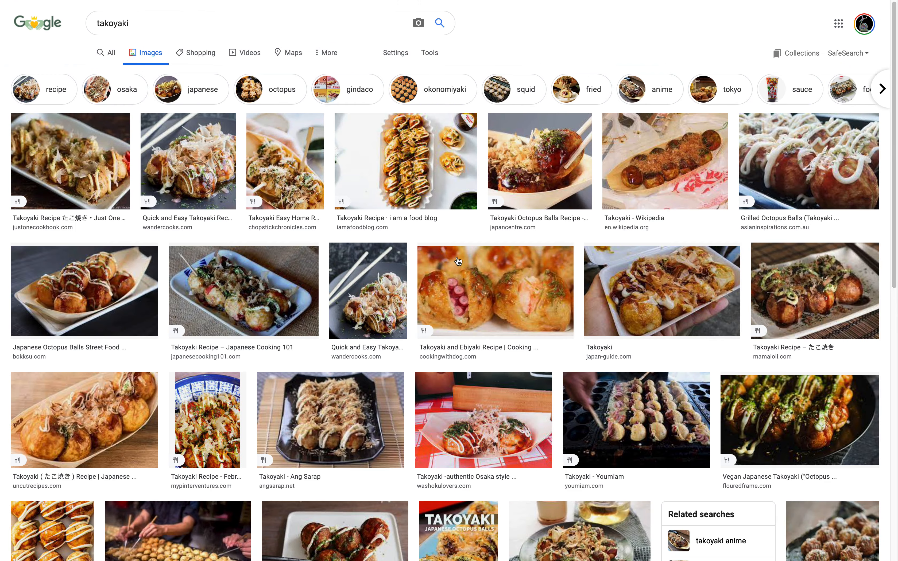
scroll(382, 356, "down", 2)
scroll(382, 355, "down", 1)
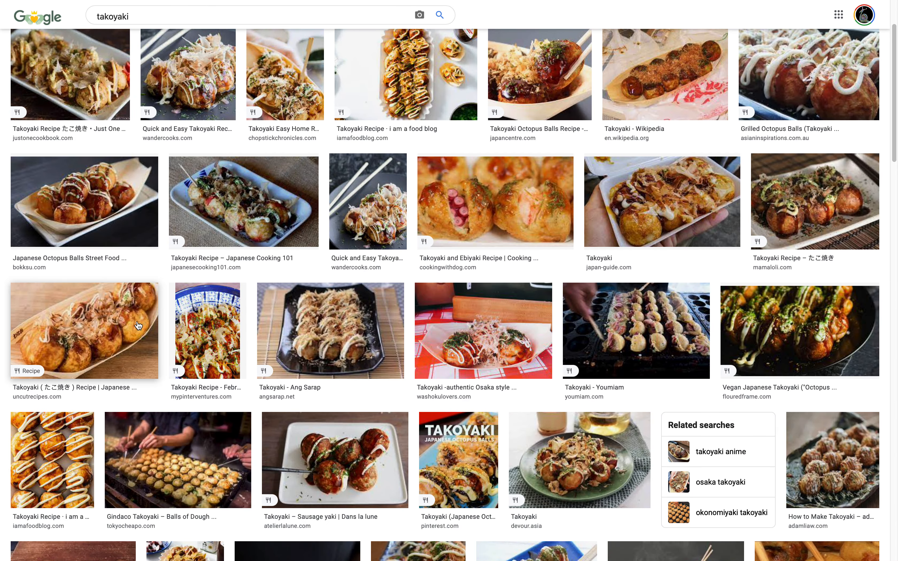
scroll(131, 299, "down", 6)
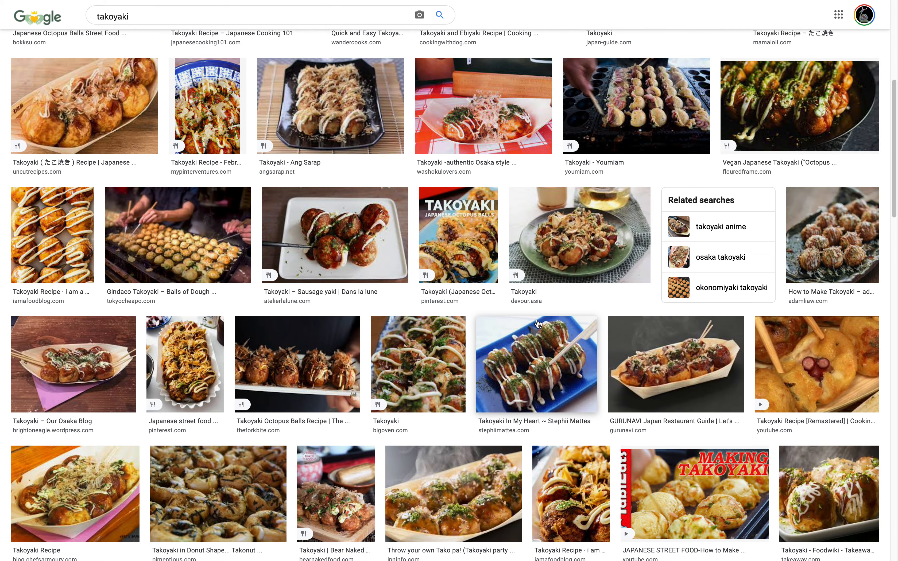
scroll(559, 343, "down", 1)
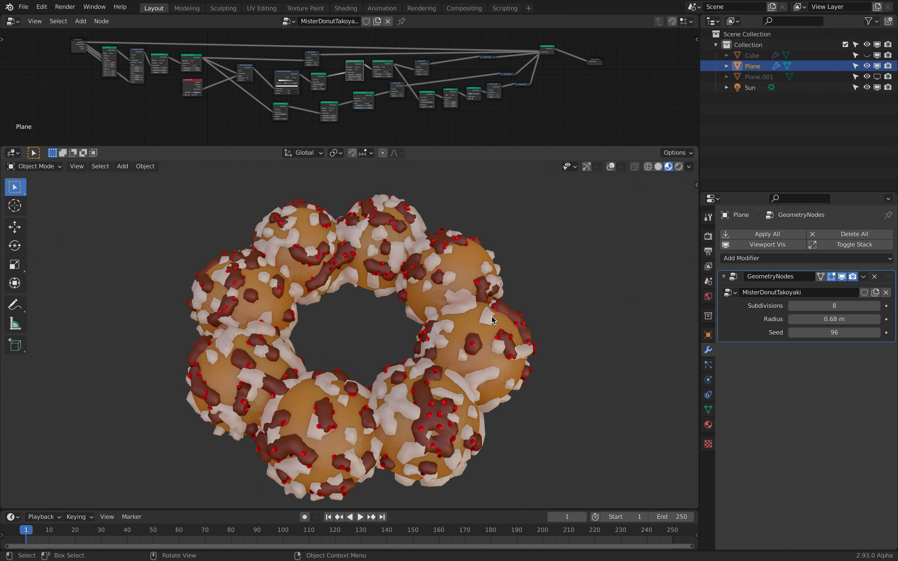
In Blender, set the Plane's MisterDonutTakoyaki modifier Radius to 0.72 m and Subdivisions to 9.
mouse_move(800, 319)
left_mouse_down()
mouse_move(883, 319)
mouse_move(742, 319)
mouse_move(803, 319)
left_mouse_up()
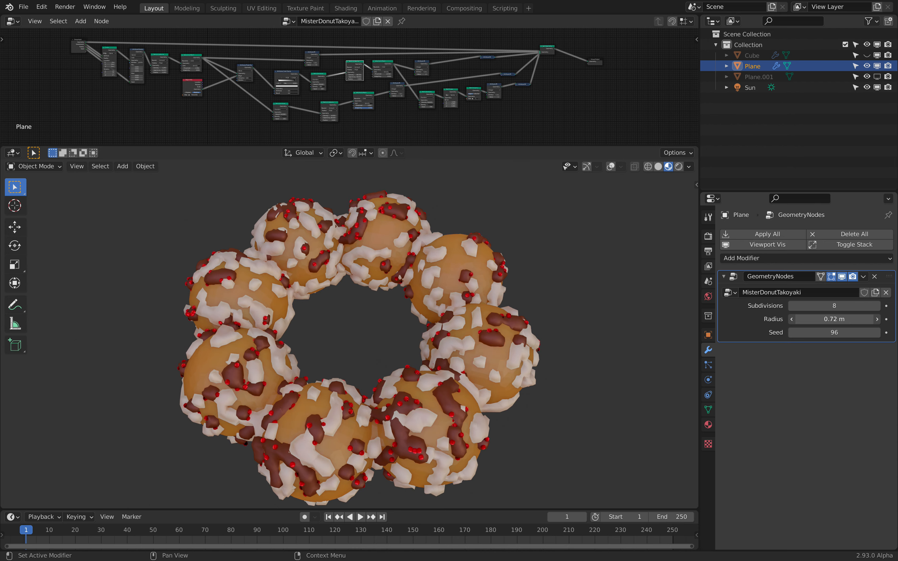
middle_click_drag(641, 313, 647, 311)
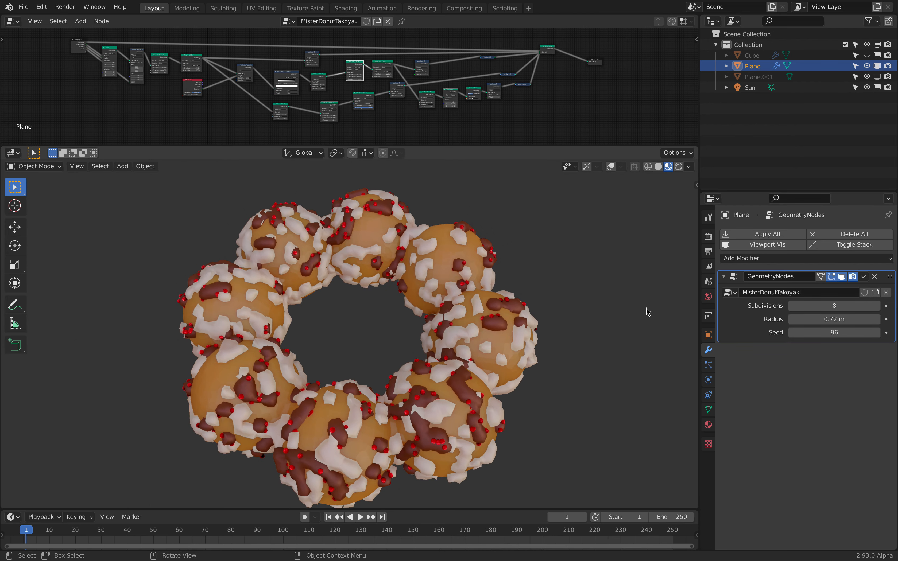
left_click(877, 305)
left_click(877, 306)
left_click(877, 306)
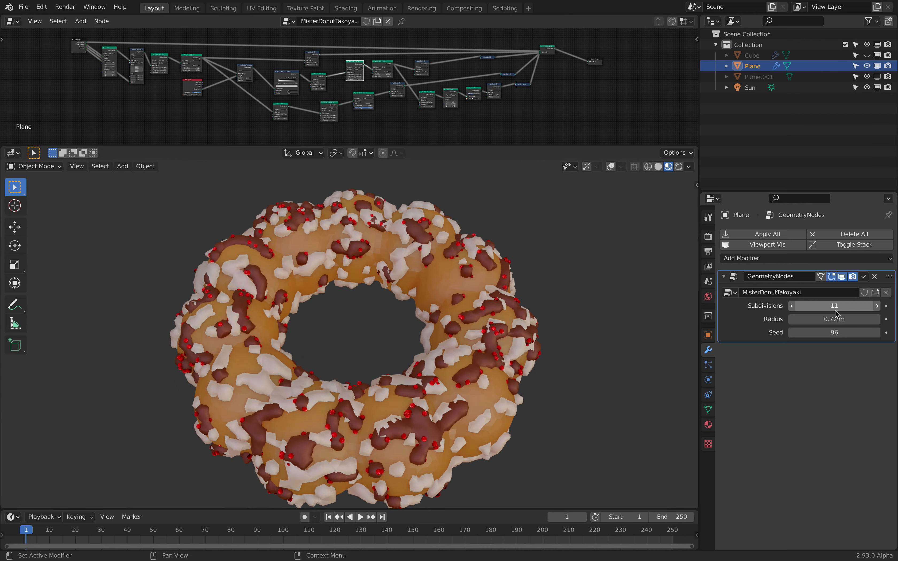
left_click(794, 307)
left_click(794, 306)
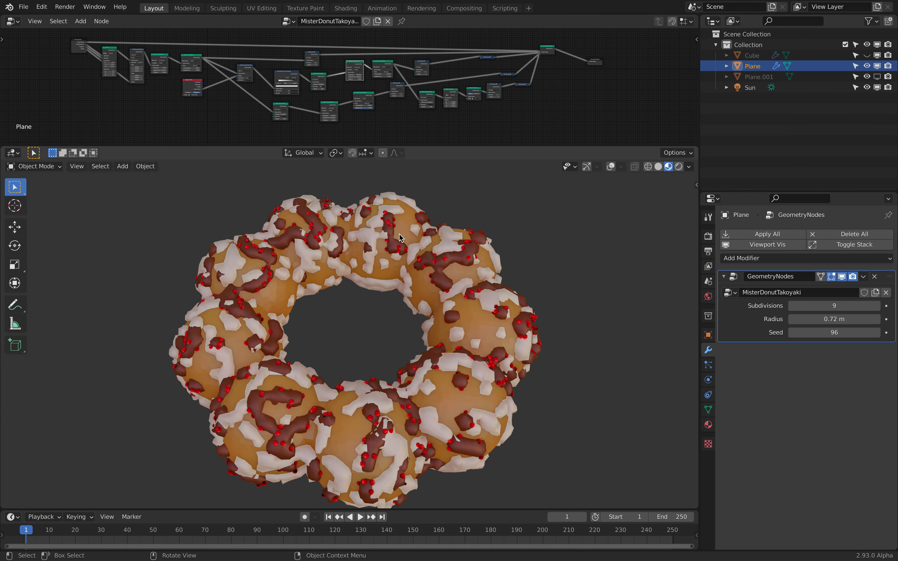
Display the splash screen to check the program version, and close it again.
left_click(9, 7)
left_click(16, 16)
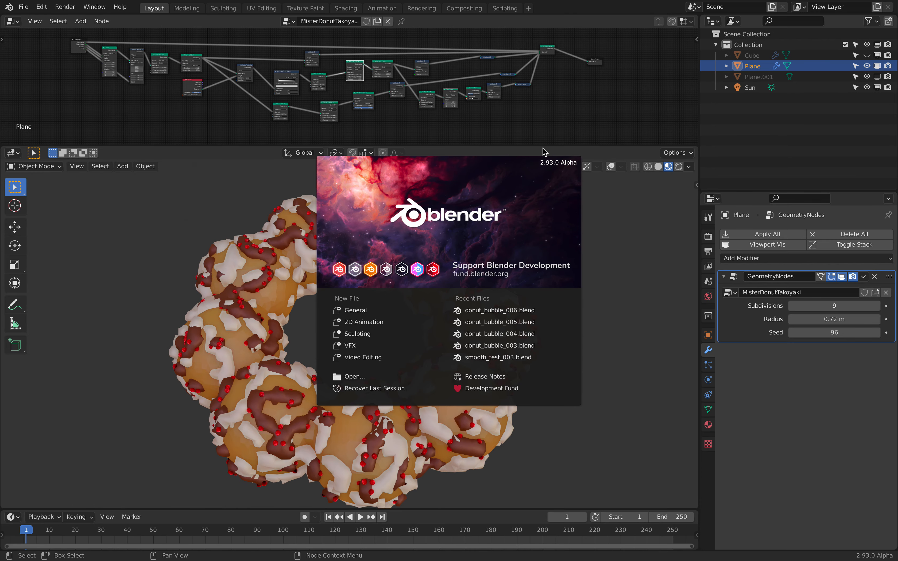
left_click(638, 299)
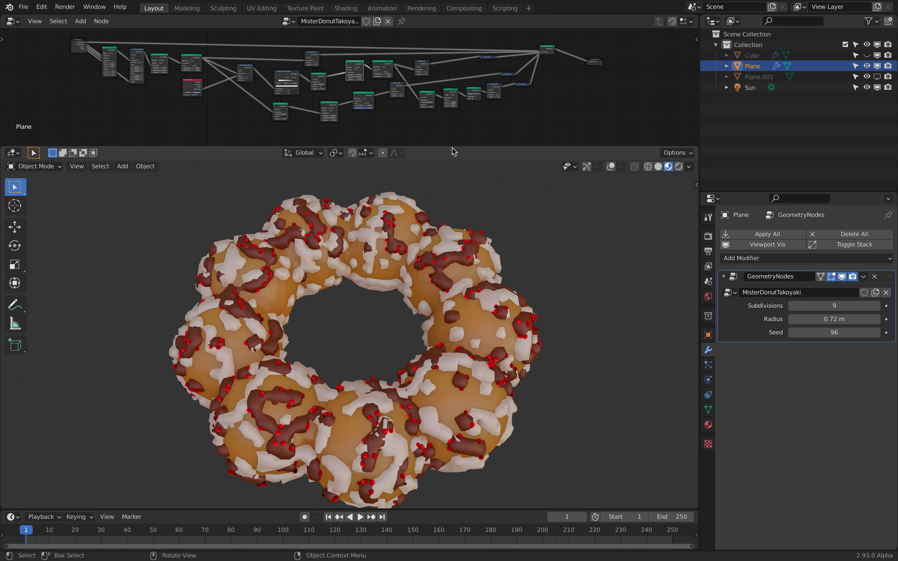
Enlarge the node editor and bring the Group Input and Circle nodes into close view.
left_click_drag(451, 146, 450, 275)
middle_click_drag(179, 124, 351, 172)
scroll(350, 172, "up", 4)
middle_click_drag(255, 152, 356, 153)
scroll(356, 154, "up", 3)
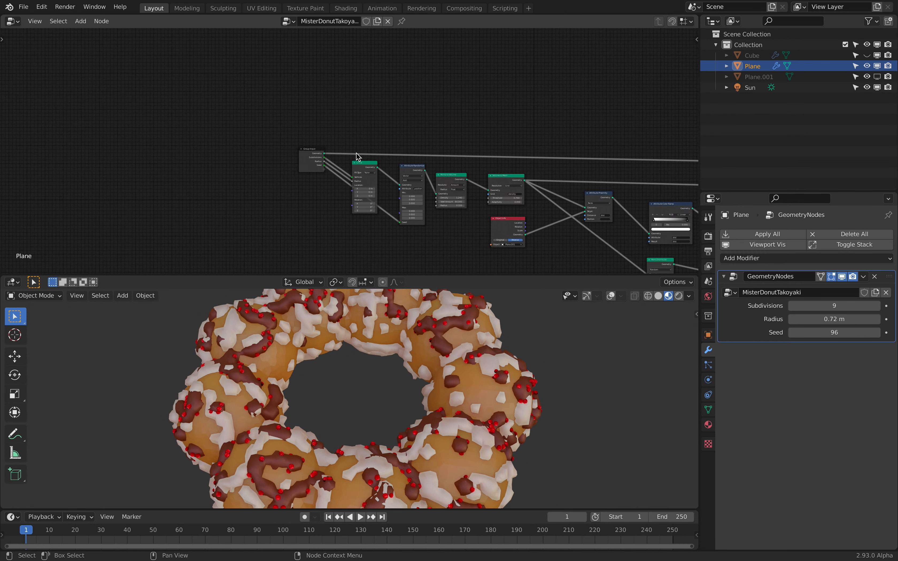
scroll(358, 168, "up", 6)
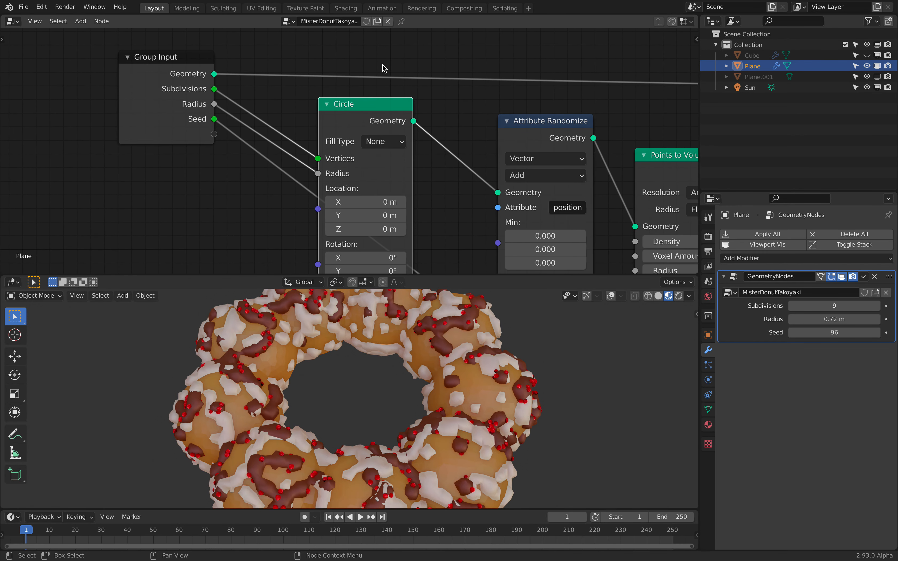
Examine the beginning of the node tree, from Group Input and Circle through Volume to Mesh and Attribute Proximity.
middle_click_drag(406, 166, 342, 182, "ctrl")
middle_click_drag(239, 60, 241, 91, "ctrl")
middle_click_drag(382, 171, 193, 149)
middle_click_drag(377, 159, 316, 150, "ctrl")
scroll(378, 167, "down", 1)
middle_click_drag(185, 155, 405, 179)
scroll(405, 178, "down", 2)
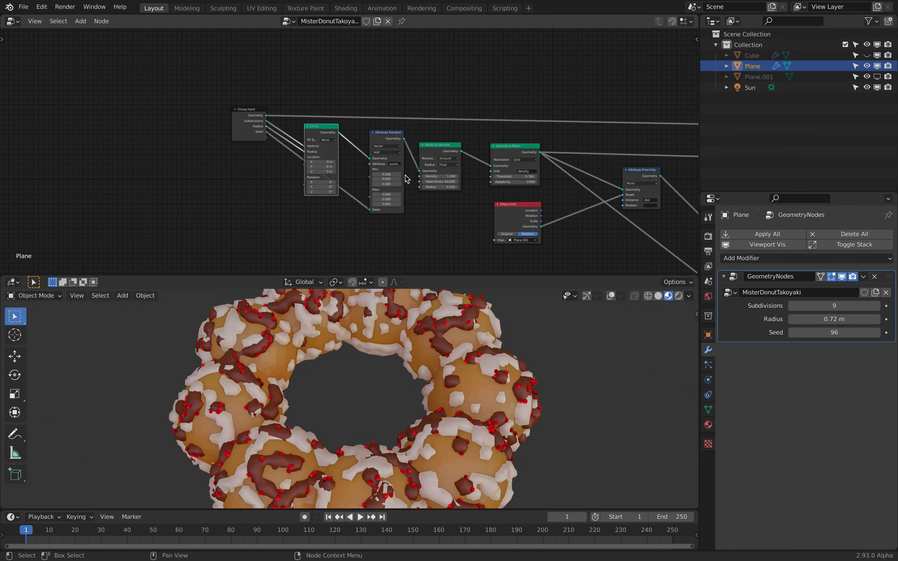
scroll(351, 156, "up", 4)
left_click_drag(302, 120, 299, 120)
scroll(359, 144, "down", 1)
scroll(359, 144, "down", 2)
middle_click_drag(359, 144, 274, 97)
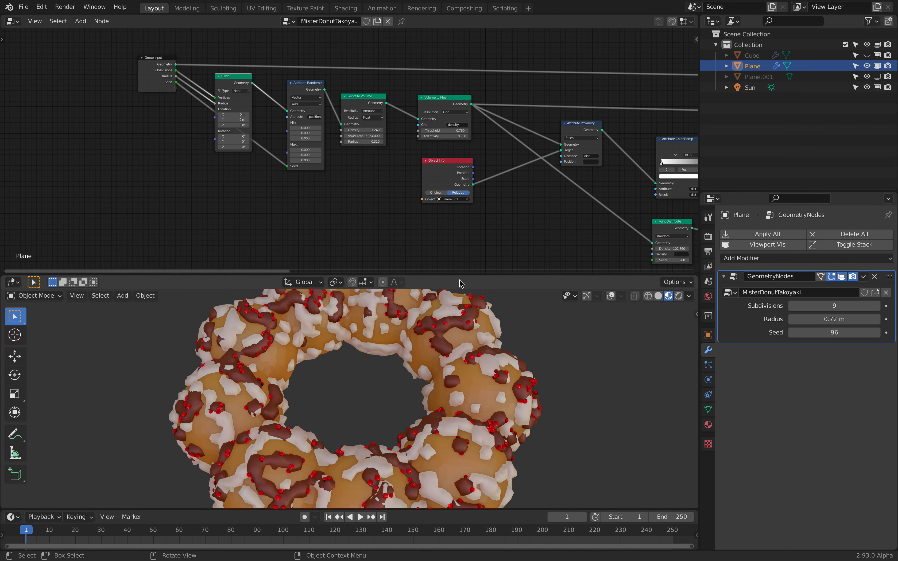
Enlarge the node editor again and slightly reposition the Points to Volume and Volume to Mesh nodes.
left_click_drag(460, 276, 451, 193)
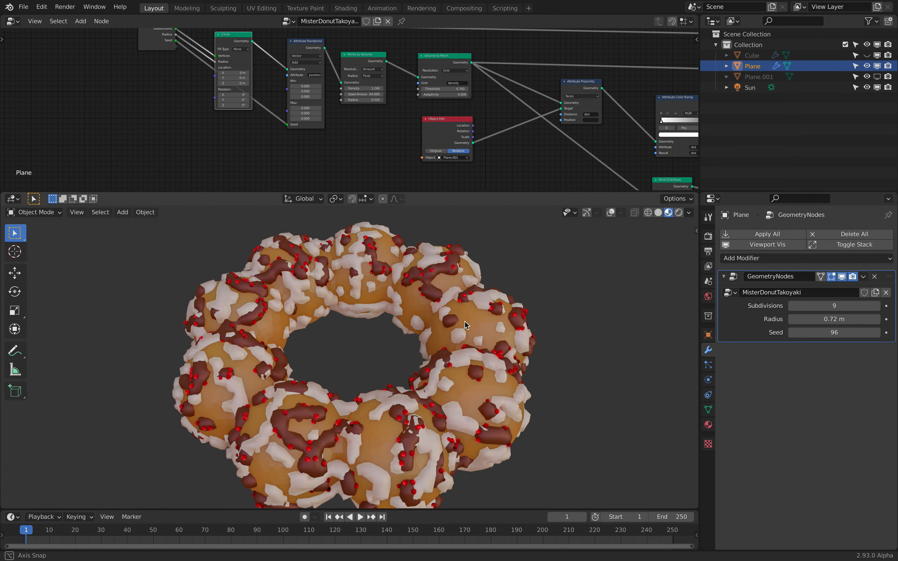
middle_click_drag(318, 97, 314, 109)
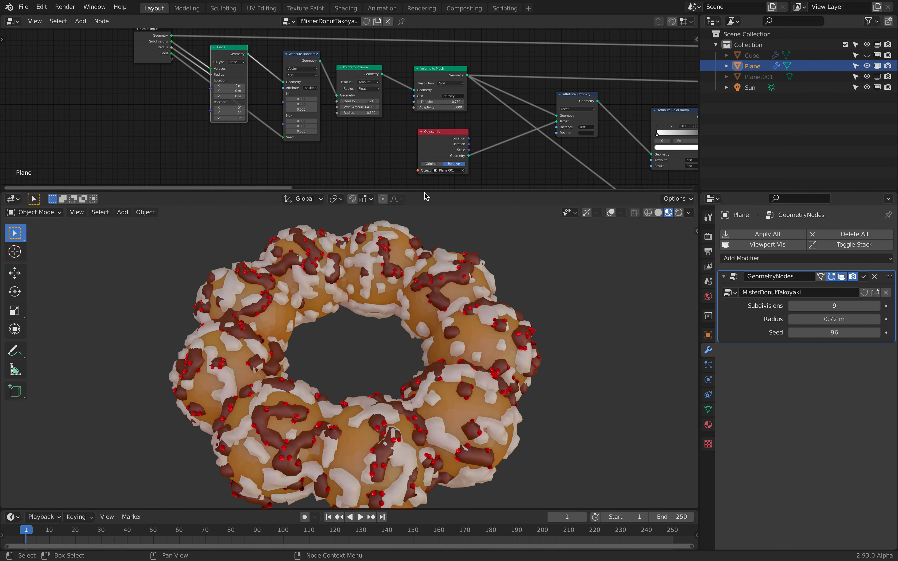
left_click_drag(425, 196, 408, 275)
scroll(395, 167, "up", 4)
left_click_drag(362, 56, 374, 67)
left_click_drag(521, 68, 514, 72)
scroll(394, 70, "down", 2)
middle_click_drag(355, 92, 380, 119)
left_click_drag(391, 113, 390, 107)
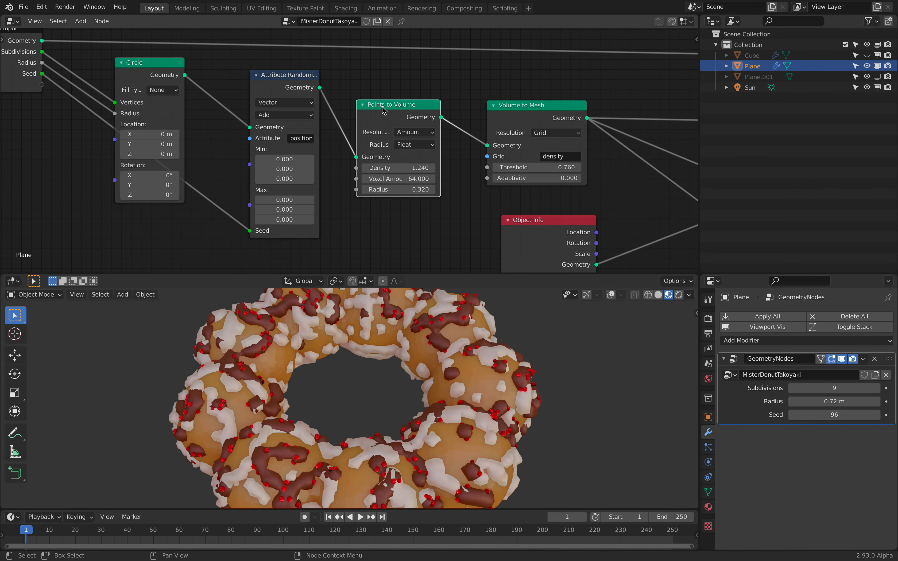
Move the Volume to Mesh node closer to the Points to Volume node.
middle_click_drag(187, 74, 276, 104)
middle_click_drag(223, 138, 271, 126)
middle_click_drag(172, 176, 176, 161)
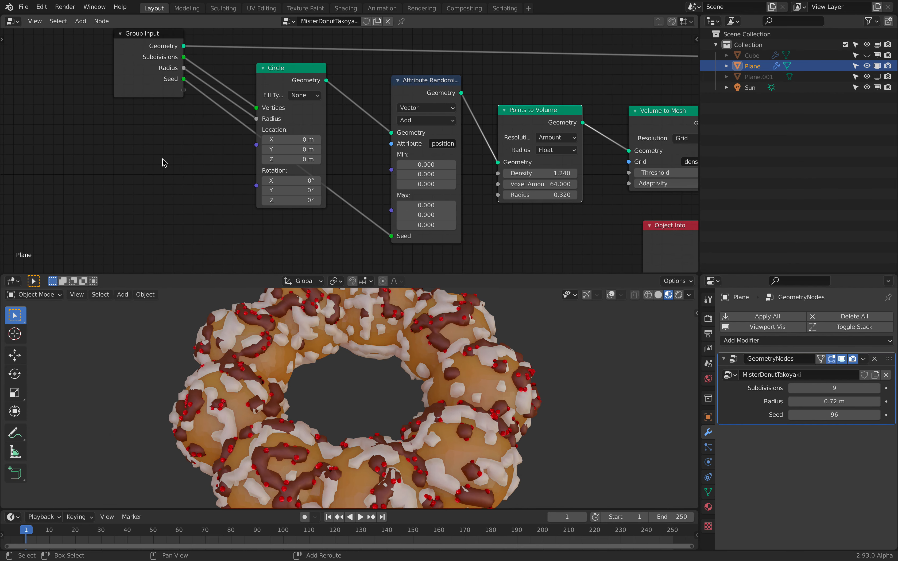
mouse_move(153, 215)
middle_click_drag(357, 140, 255, 153)
left_click_drag(423, 135, 418, 135)
left_click_drag(574, 140, 543, 132)
middle_click_drag(537, 125, 409, 132)
scroll(393, 137, "down", 3)
left_click_drag(334, 140, 333, 135)
middle_click_drag(373, 128, 280, 107)
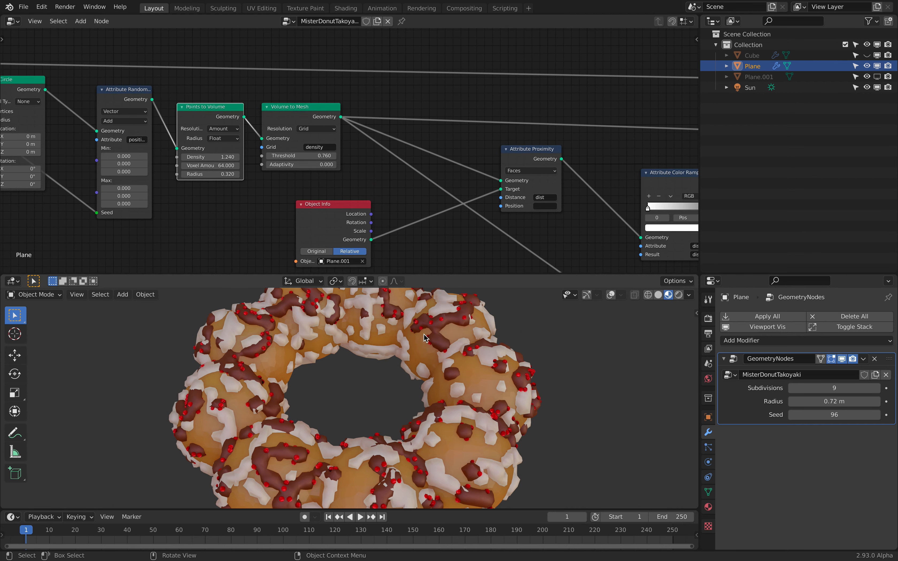
Reduce the node editor's height so that the whole donut fits in the 3D viewport.
scroll(424, 337, "down", 3)
scroll(391, 210, "down", 1)
middle_click_drag(391, 210, 418, 169)
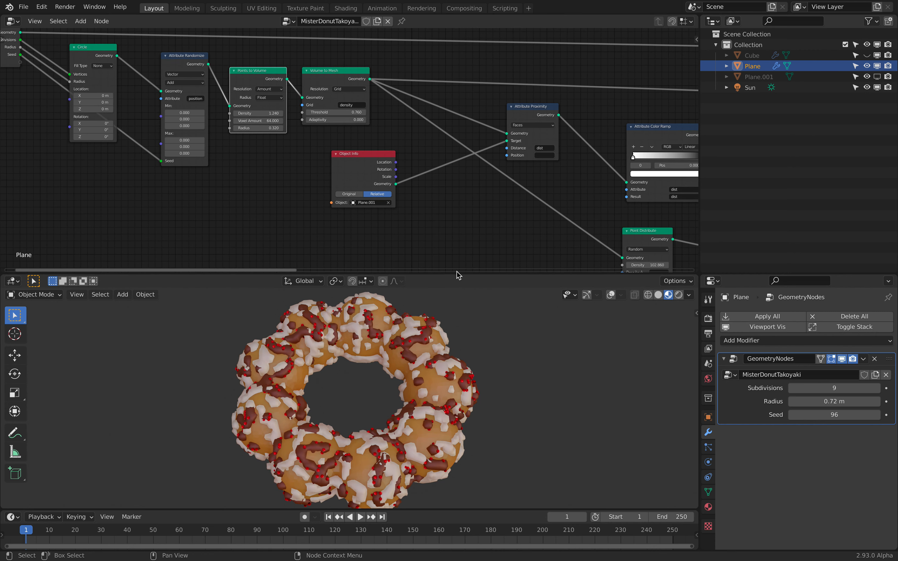
left_click_drag(458, 273, 452, 235)
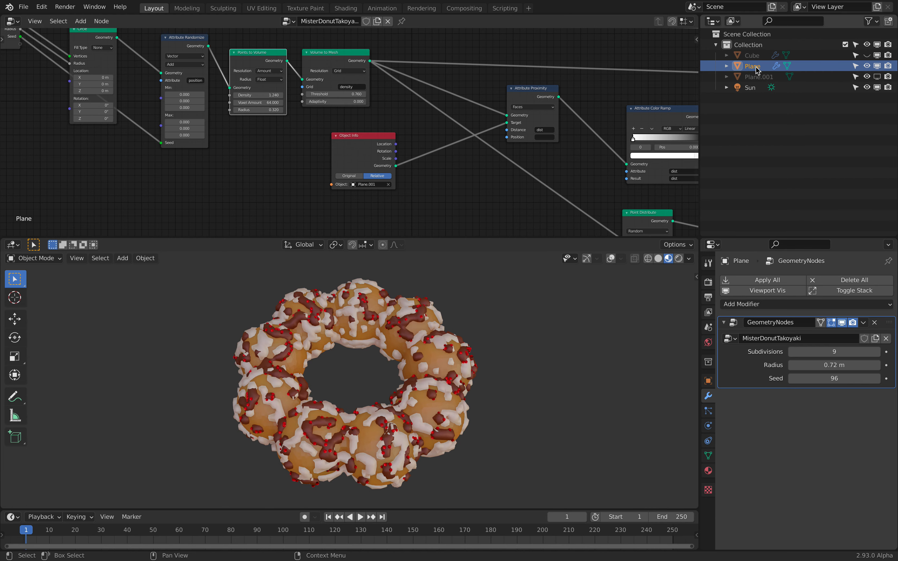
Move the Group Input node and the Join Geometry node up, clear of the other nodes in the tree.
scroll(565, 106, "down", 3)
middle_click_drag(505, 104, 411, 156)
left_click_drag(51, 113, 58, 86)
scroll(325, 109, "down", 3)
mouse_move(325, 110)
middle_mouse_down()
mouse_move(236, 124)
mouse_move(319, 114)
middle_mouse_up()
scroll(319, 114, "down", 1)
left_click_drag(134, 92, 118, 91)
middle_click_drag(265, 85, 128, 88)
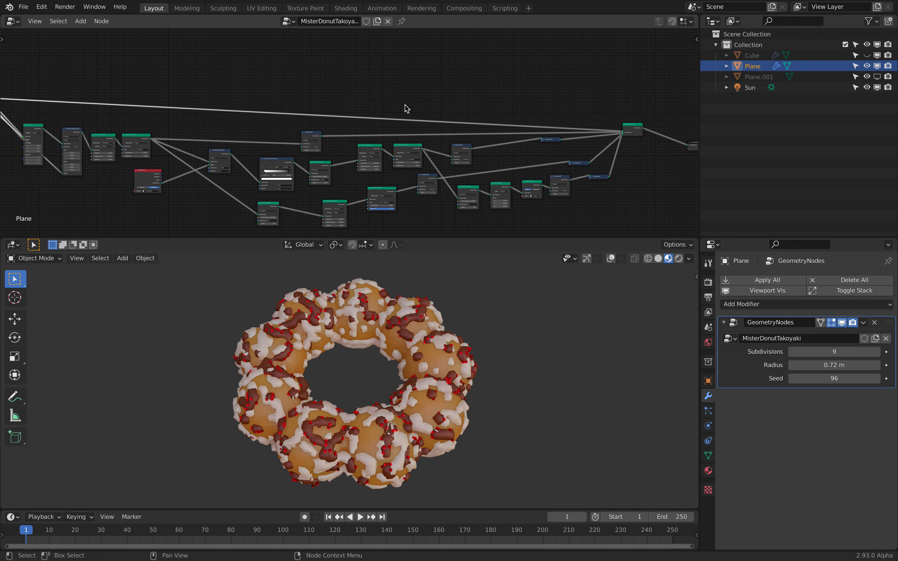
left_click_drag(629, 125, 642, 93)
Trace the Geometry link from the Group Input node across the tree to the Join Geometry node.
middle_click_drag(35, 134, 253, 132)
middle_click_drag(174, 104, 272, 124)
scroll(280, 129, "up", 1)
scroll(281, 134, "up", 6)
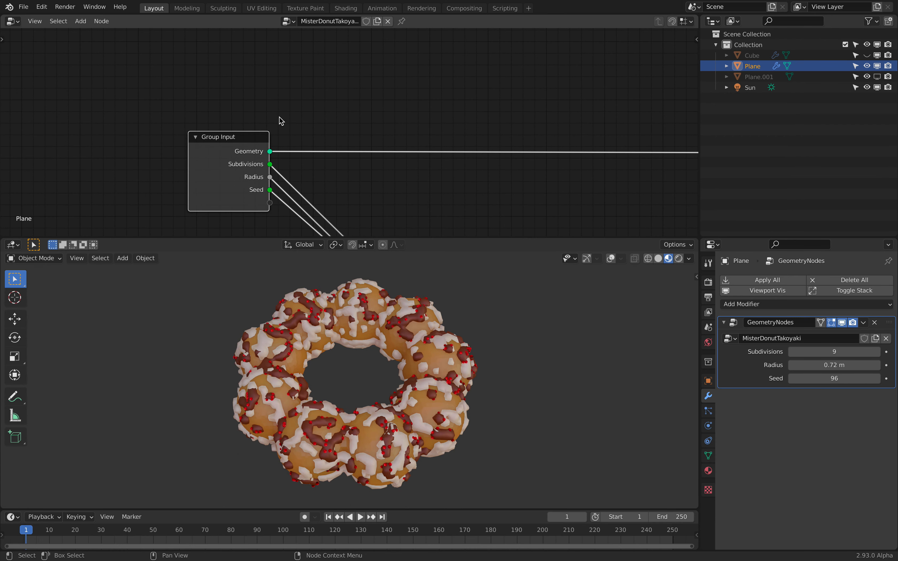
scroll(325, 151, "down", 4)
middle_click_drag(407, 162, 108, 162)
scroll(154, 150, "down", 5)
middle_click_drag(423, 143, 154, 150)
middle_click_drag(641, 176, 402, 176)
scroll(403, 176, "down", 3)
scroll(458, 145, "up", 9)
middle_click_drag(567, 146, 505, 117)
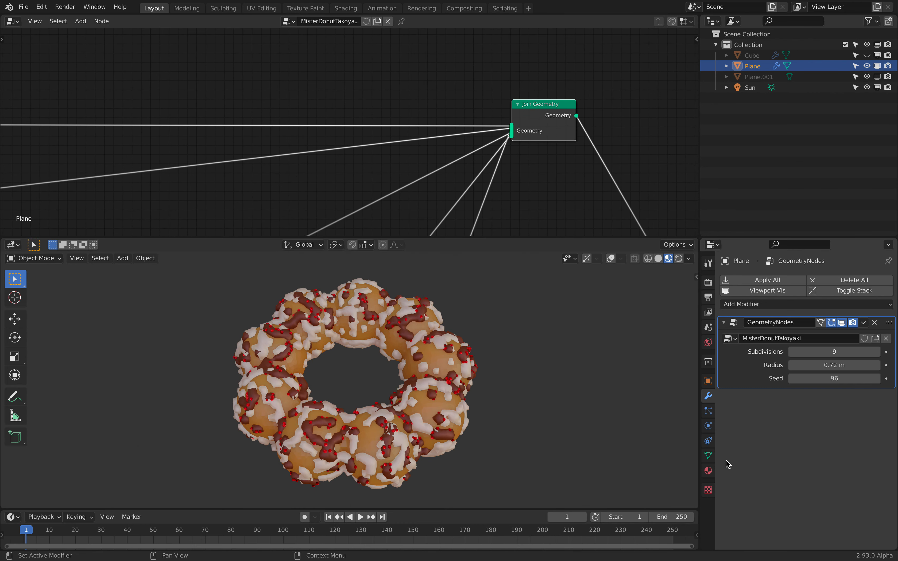
Show the Plane's material slots and review the node tree from Join Geometry back to the Circle node.
left_click(708, 471)
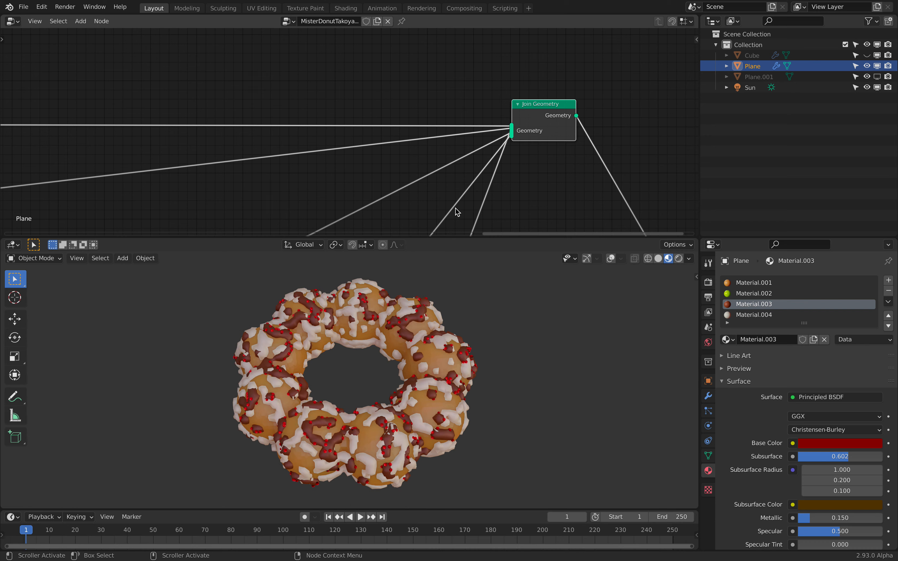
scroll(379, 170, "down", 4)
scroll(431, 156, "down", 7)
middle_click_drag(231, 192, 474, 117)
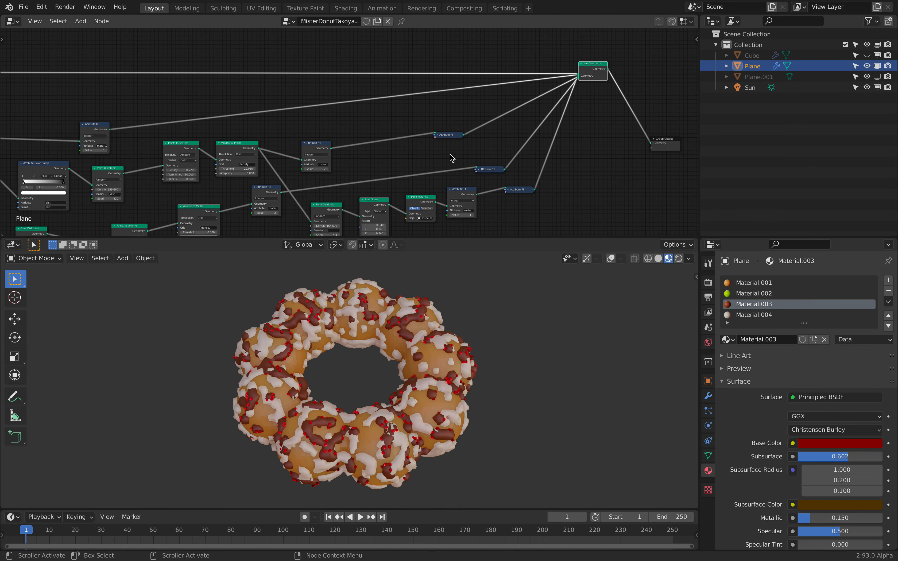
scroll(450, 158, "down", 2)
middle_click_drag(226, 164, 331, 128)
scroll(331, 128, "up", 3)
middle_click_drag(184, 118, 569, 126)
scroll(319, 114, "up", 3)
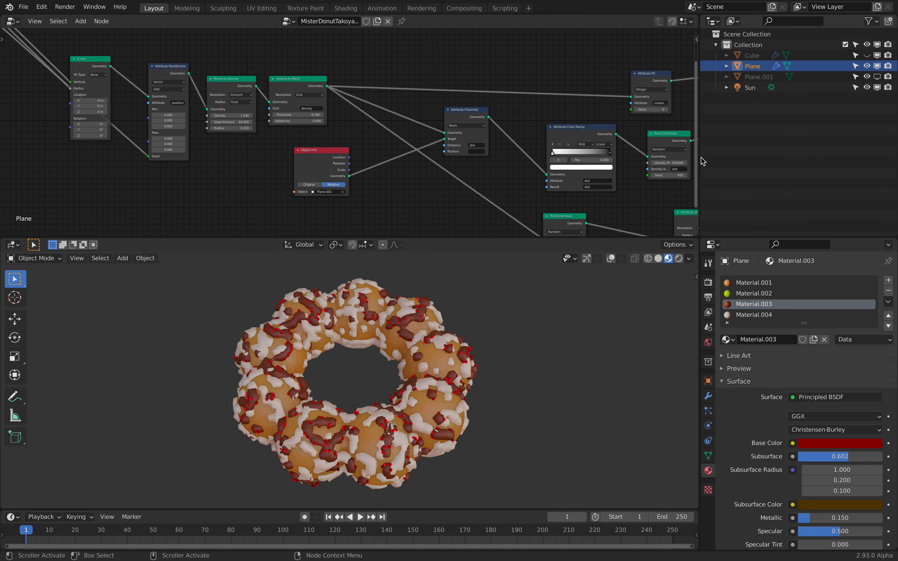
Widen the node editor and 3D viewport, and bring the start of the node tree back into view.
left_click_drag(699, 157, 759, 152)
scroll(621, 104, "down", 4)
middle_click_drag(591, 117, 505, 120)
middle_click_drag(615, 109, 484, 122)
scroll(488, 128, "down", 1)
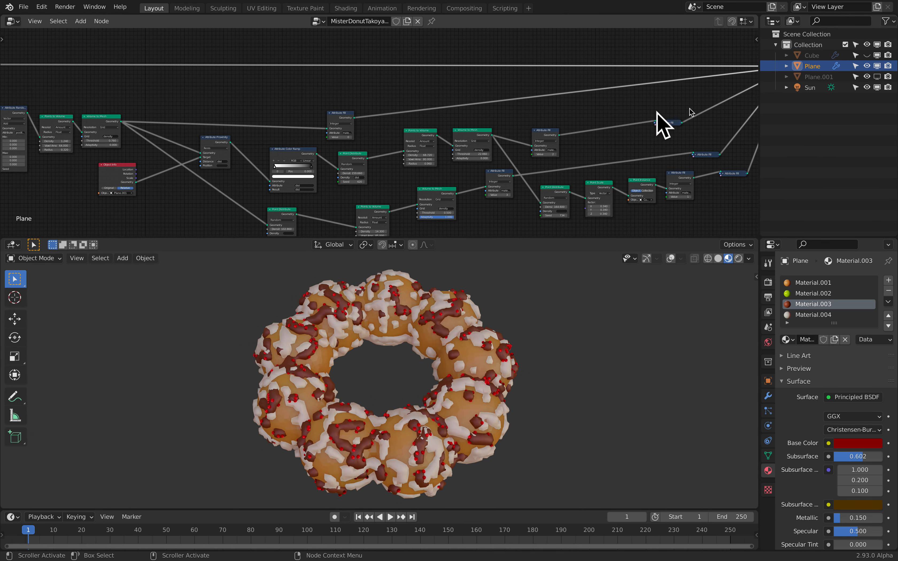
middle_click_drag(366, 110, 575, 119)
middle_click_drag(298, 110, 432, 119)
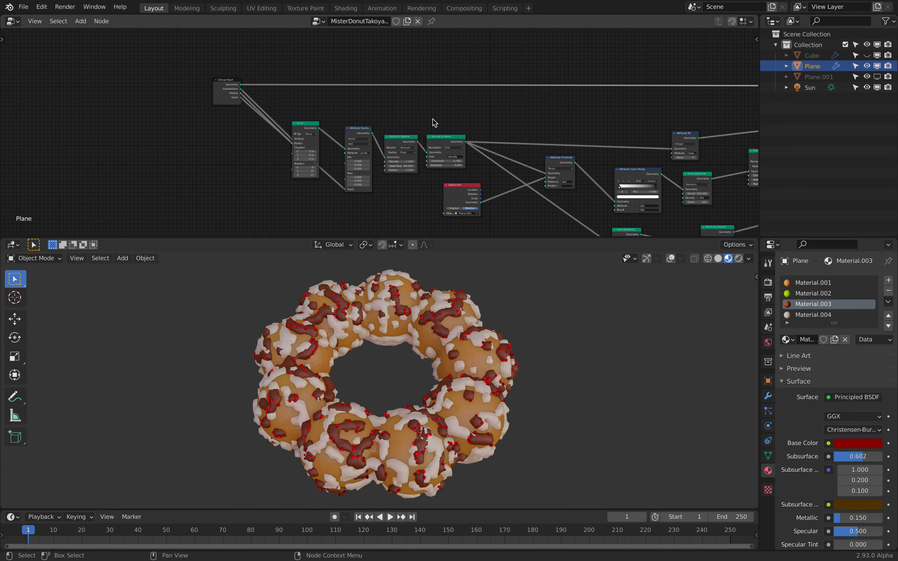
Move the Circle node up and closer to the Group Input node.
scroll(386, 137, "up", 5)
scroll(283, 134, "up", 3)
middle_click_drag(229, 118, 291, 143)
left_click_drag(291, 142, 267, 101)
middle_click_drag(269, 122, 315, 120)
scroll(315, 120, "up", 1)
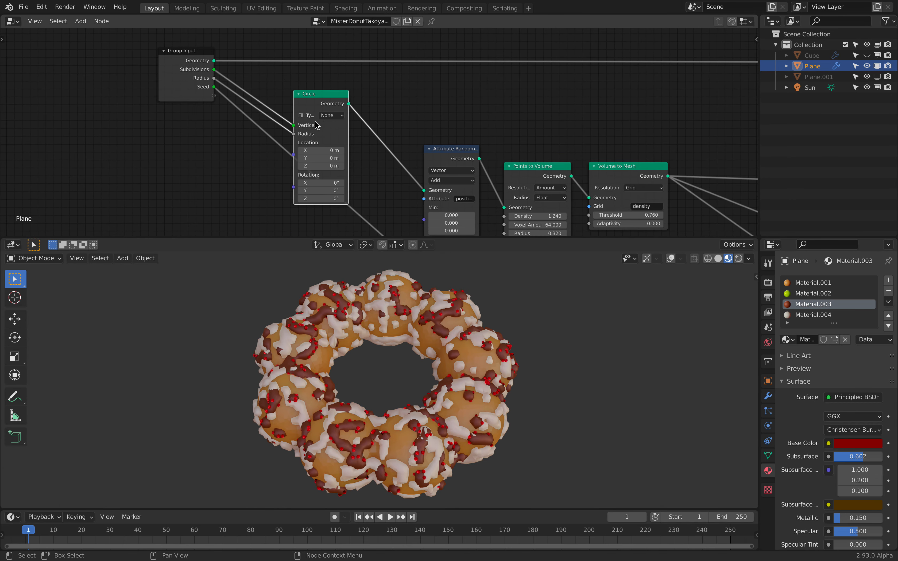
Fine-tune the placement of the Circle and Group Input nodes so the Subdivisions and Radius links between them read clearly.
left_click_drag(317, 100, 322, 91)
middle_click_drag(291, 102, 379, 135)
scroll(375, 135, "up", 3)
left_click_drag(248, 93, 240, 108)
scroll(385, 141, "up", 1)
scroll(376, 131, "up", 1)
left_click_drag(419, 126, 413, 135)
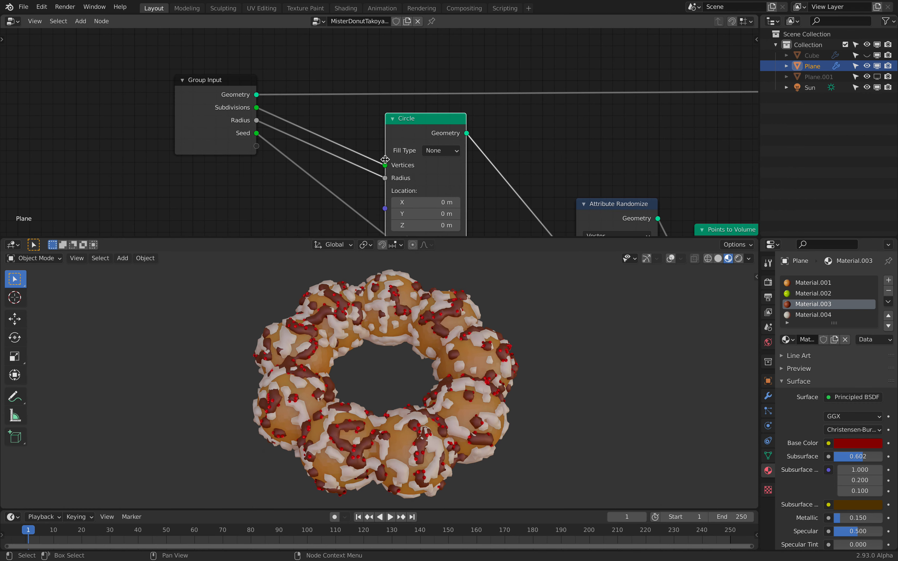
scroll(391, 173, "down", 2)
middle_click_drag(390, 164, 285, 132)
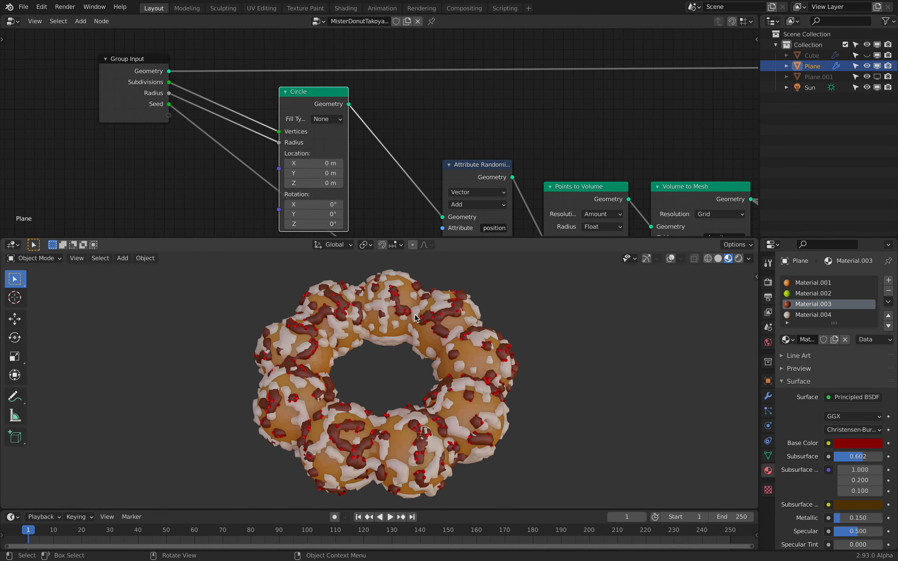
Turn on the viewport overlays and show the Plane's Geometry Nodes modifier settings.
left_click(671, 258)
middle_click_drag(480, 346, 482, 346)
left_click(768, 395)
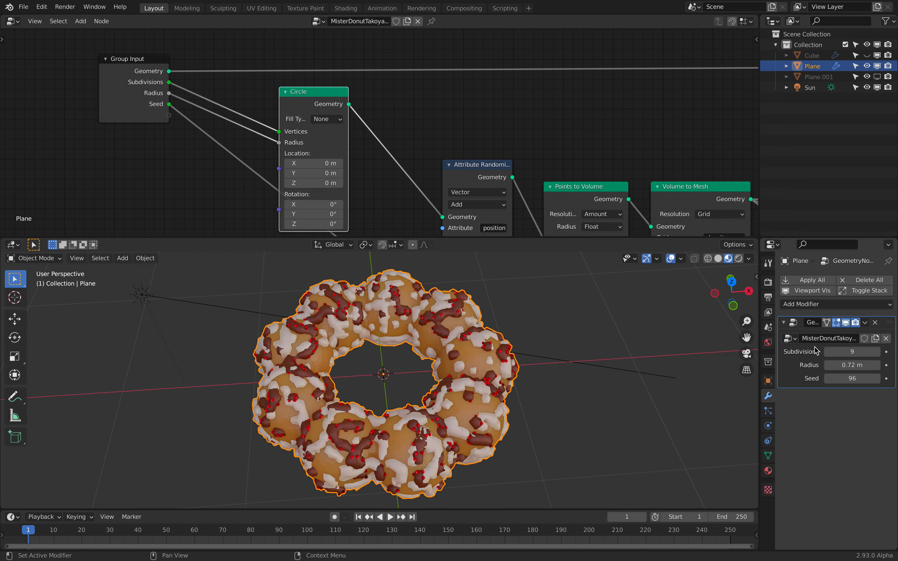
Set the modifier's Subdivisions to 4 and lower its Radius first to 0.634 m and on to 0.212 m.
left_click_drag(824, 352, 651, 375)
mouse_move(852, 365)
left_mouse_down()
mouse_move(793, 365)
mouse_move(856, 365)
mouse_move(827, 365)
mouse_move(837, 365)
left_mouse_up()
middle_click_drag(570, 368, 701, 362)
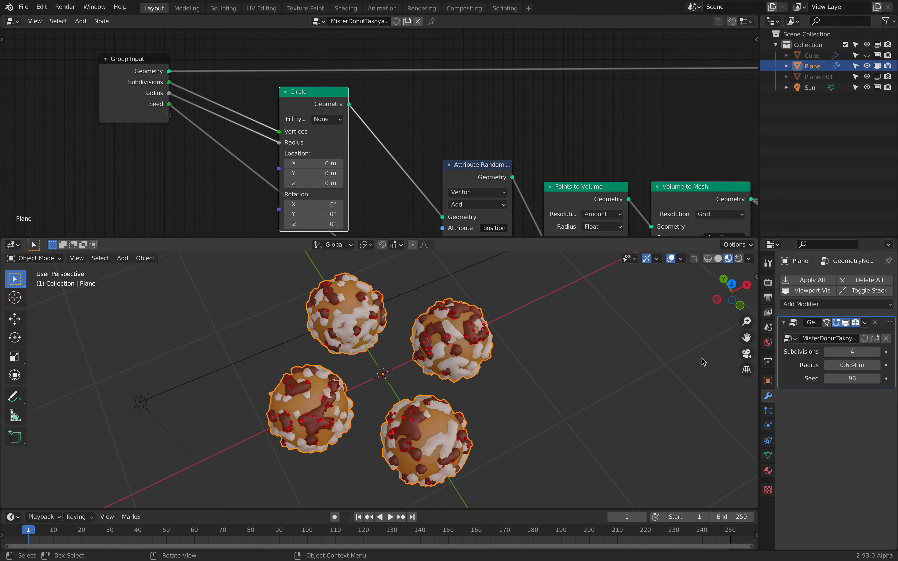
left_click_drag(839, 366, 756, 366)
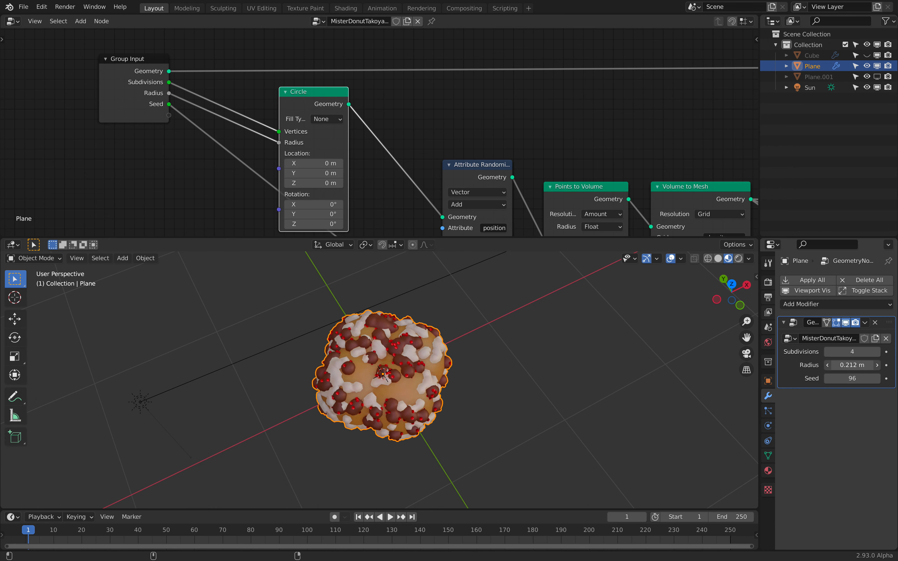
Raise the modifier's Subdivisions to 16 and its Radius to 0.812 m.
left_click(877, 351)
left_click(877, 352)
middle_click_drag(581, 369, 616, 368)
left_click_drag(853, 365, 871, 350)
left_click(879, 351)
left_click(878, 351)
left_click(879, 351)
left_click(878, 352)
left_click(878, 351)
left_click(878, 351)
left_click(878, 351)
Set the modifier's Subdivisions to 8 and its Radius to 0.73 m.
left_click(853, 352)
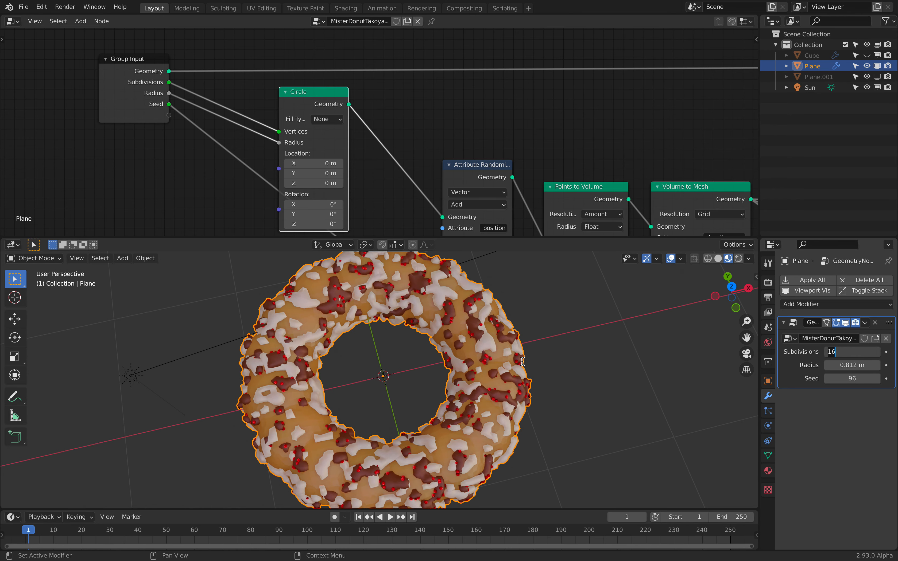
middle_click_drag(535, 352, 553, 329)
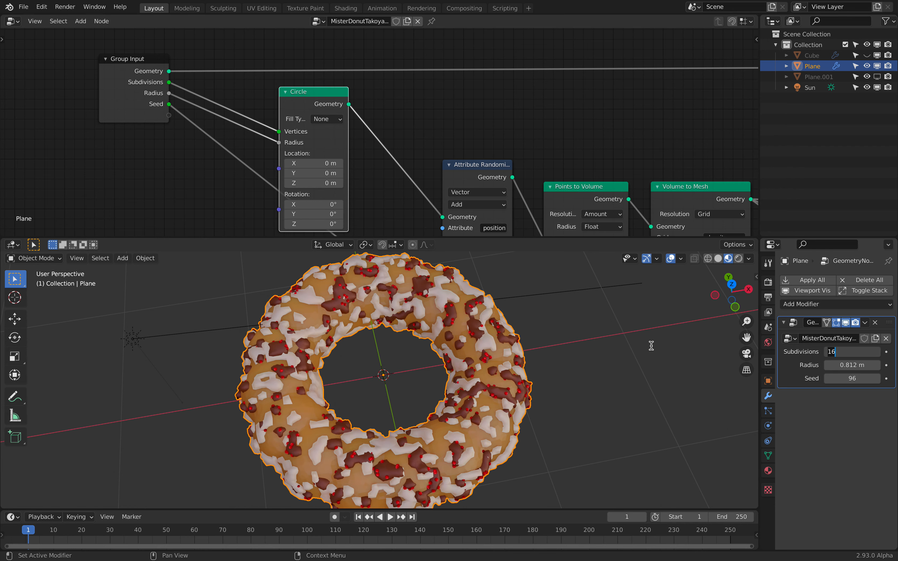
key("Return")
middle_click_drag(653, 350, 661, 354)
left_click_drag(844, 363, 813, 362)
middle_click_drag(464, 323, 375, 274)
Place the Circle and Attribute Randomize nodes next to each other, with Attribute Randomize raised to show all its fields.
middle_click_drag(372, 158, 285, 155)
left_click_drag(239, 95, 206, 105)
scroll(325, 161, "down", 2)
middle_click_drag(325, 160, 324, 115)
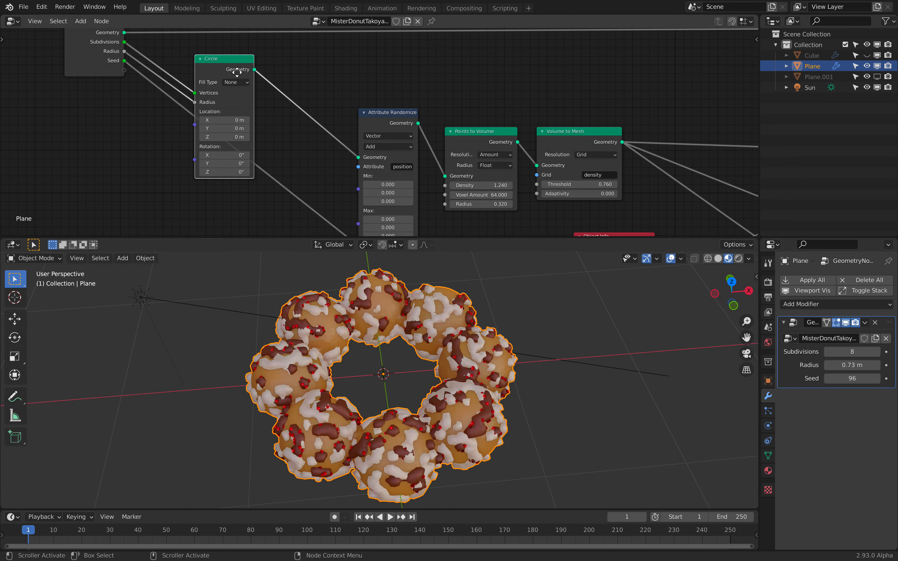
left_click_drag(239, 75, 296, 93)
left_click_drag(390, 115, 382, 90)
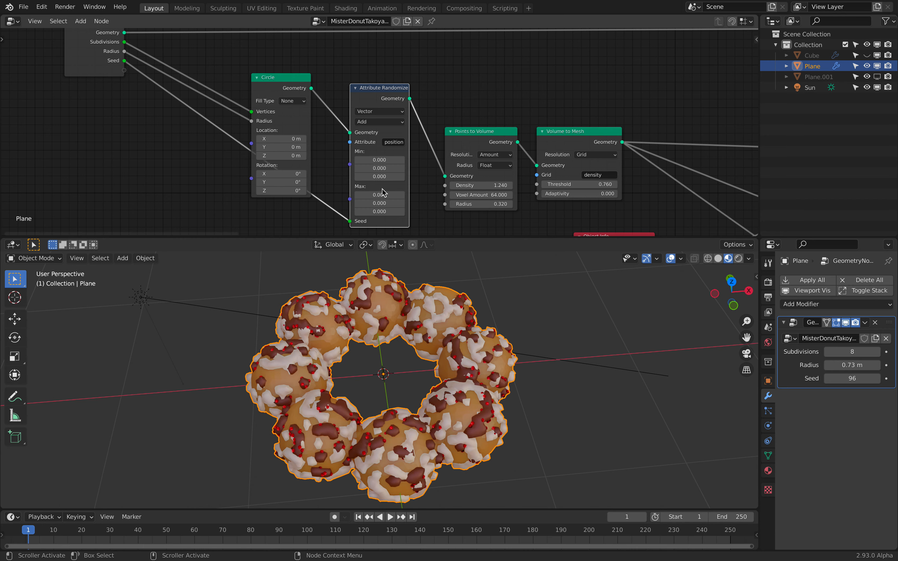
Set all three Max values of Attribute Randomize to 0.180 and the modifier's Seed to 176.
left_click_drag(379, 195, 378, 201)
middle_click_drag(378, 201, 379, 188)
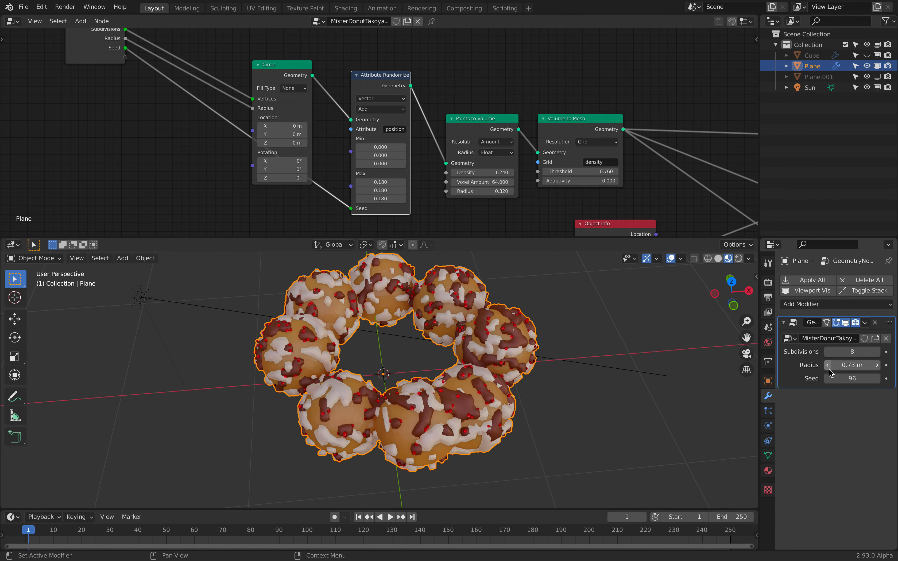
mouse_move(852, 378)
left_mouse_down()
mouse_move(873, 378)
mouse_move(853, 378)
left_mouse_up()
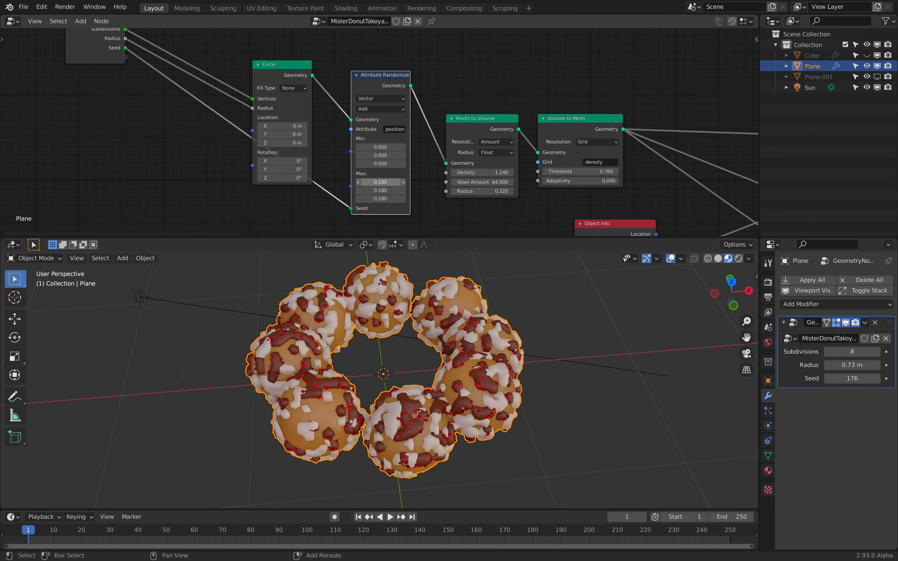
Vary the three Max values of Attribute Randomize together and set them all to 0.
left_click_drag(380, 182, 367, 182, "alt")
left_click_drag(386, 180, 368, 180)
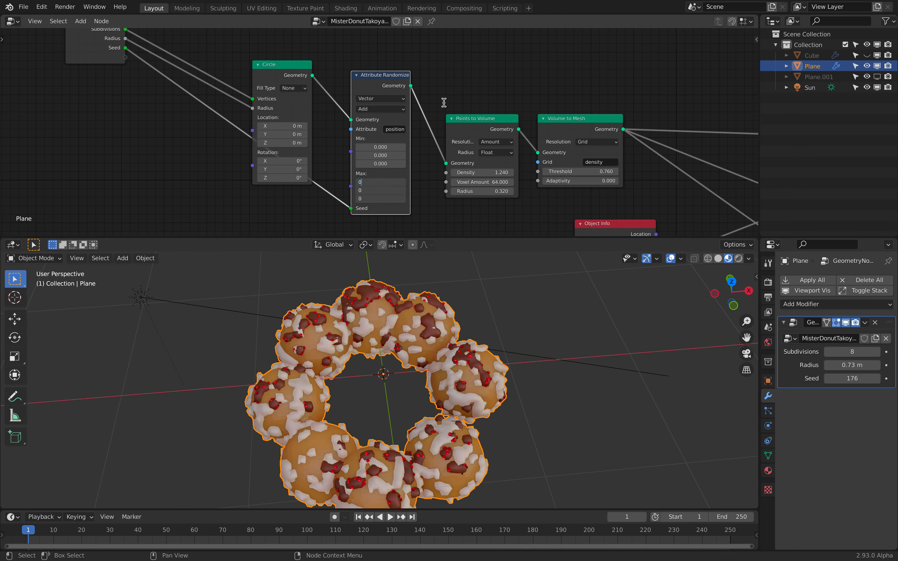
key("Return")
Collapse the Attribute Randomize node and place it between the Circle and Points to Volume nodes.
left_click(356, 75)
left_click_drag(368, 76, 377, 110)
left_click(285, 72)
middle_click_drag(287, 75, 191, 109)
Move the Points to Volume and Volume to Mesh nodes closer together and make the Volume to Mesh node slightly narrower.
left_click_drag(342, 125, 334, 110)
left_click_drag(432, 131, 427, 121)
middle_click_drag(427, 122, 407, 107)
scroll(409, 106, "up", 4)
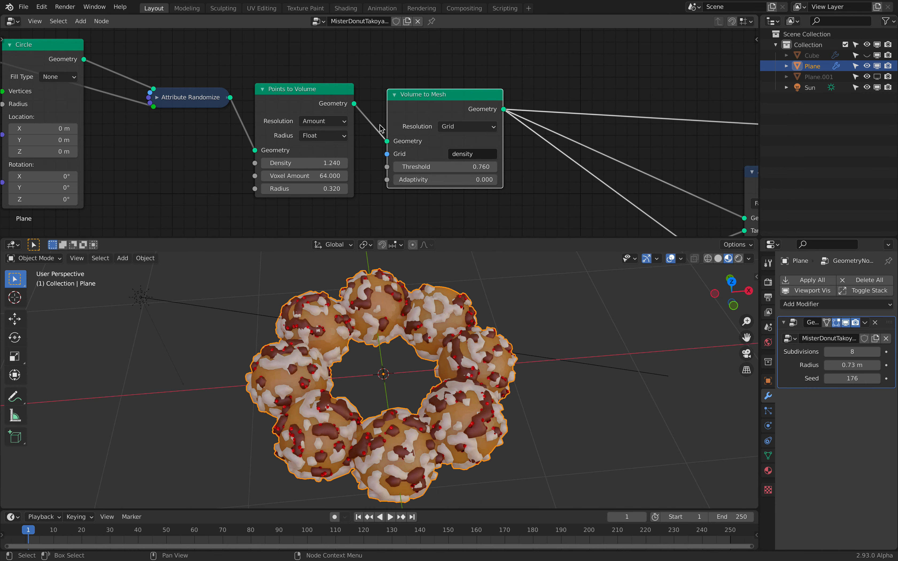
left_click_drag(501, 94, 495, 94)
left_click_drag(463, 96, 459, 94)
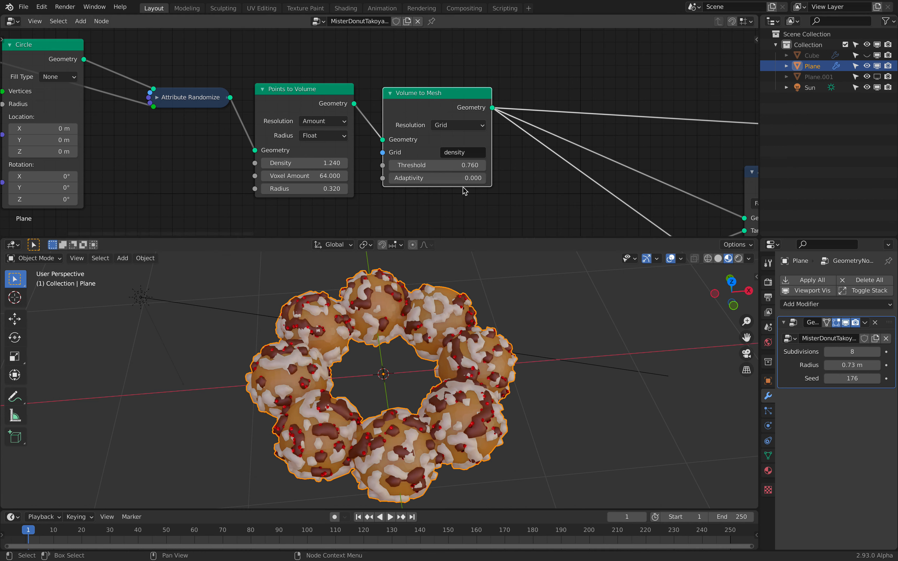
left_click_drag(460, 96, 452, 89)
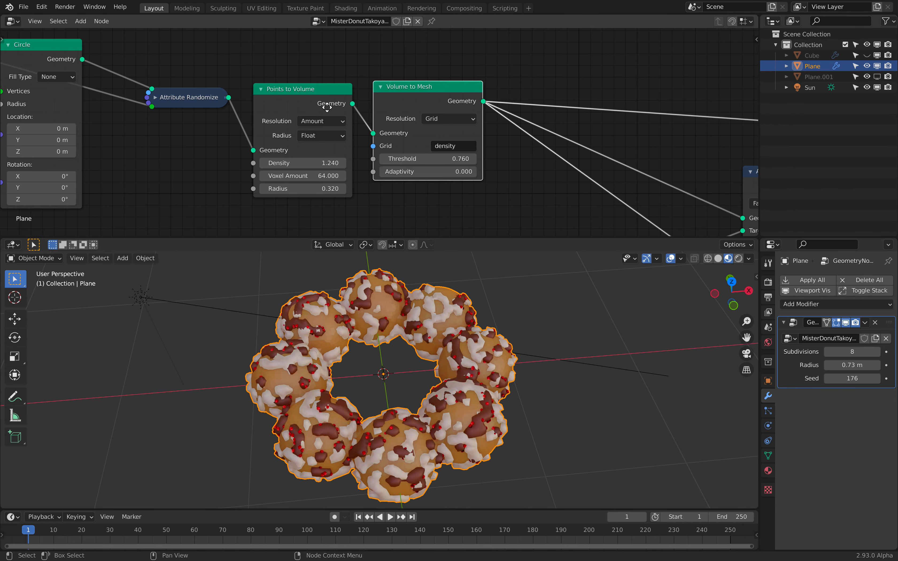
middle_click_drag(324, 167, 291, 153)
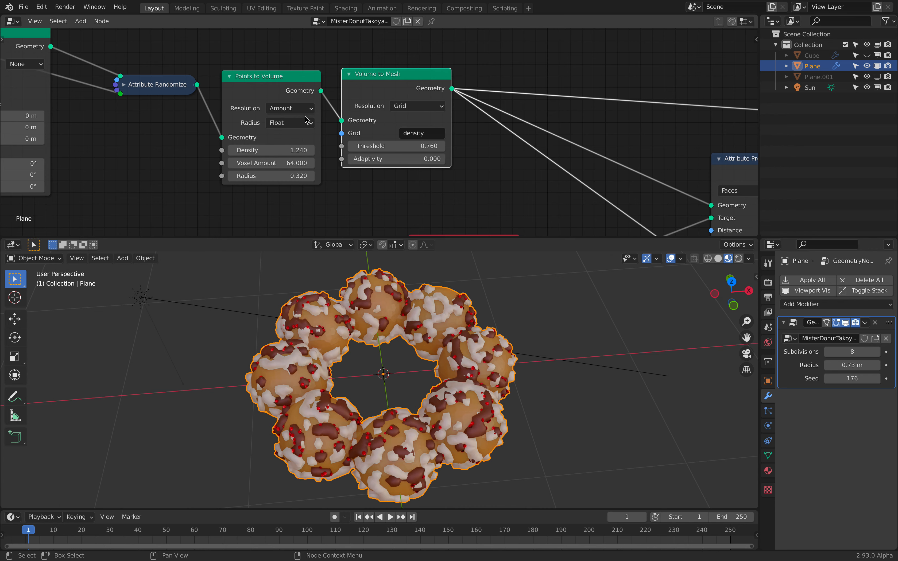
Move the Attribute Fill node fed directly by the first Volume to Mesh up, clear of the nodes below it.
scroll(381, 138, "down", 5)
middle_click_drag(434, 149, 263, 147)
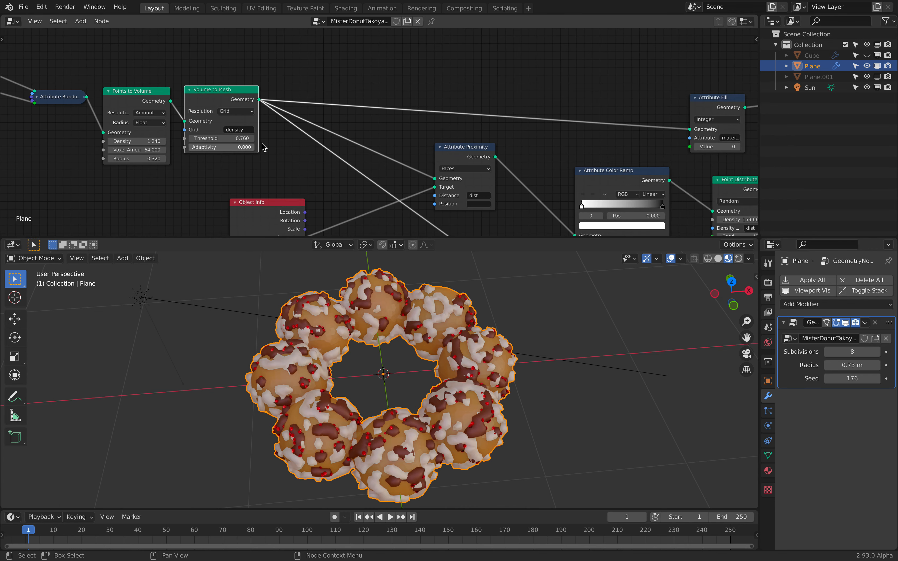
middle_click_drag(361, 149, 268, 130)
scroll(269, 131, "down", 6)
middle_click_drag(517, 96, 339, 76)
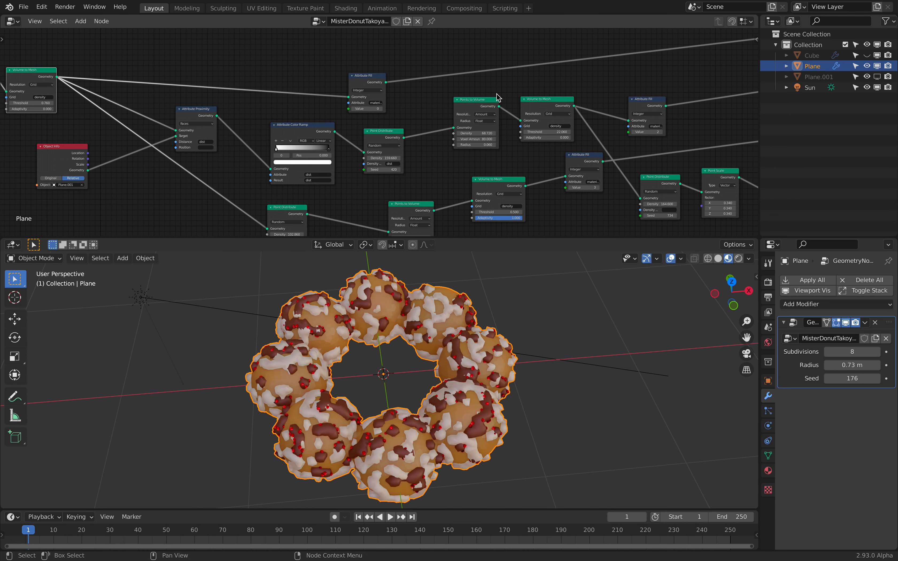
middle_click_drag(478, 94, 454, 145)
left_click_drag(349, 129, 408, 89)
scroll(406, 104, "down", 2)
middle_click_drag(406, 104, 409, 146)
scroll(467, 131, "up", 2)
scroll(467, 132, "up", 2)
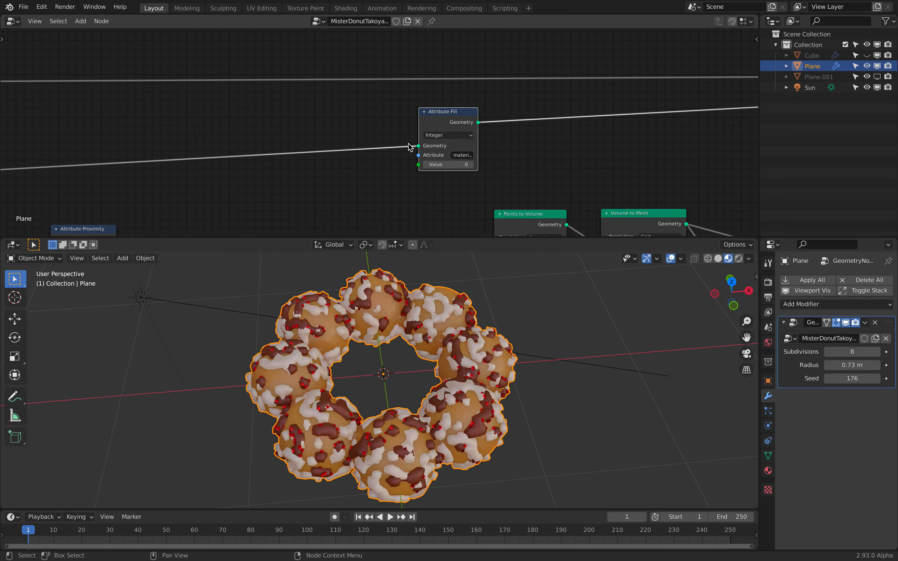
Switch that Attribute Fill node's material index Value between 0 and 1 to compare materials, ending at 0.
left_click(471, 165)
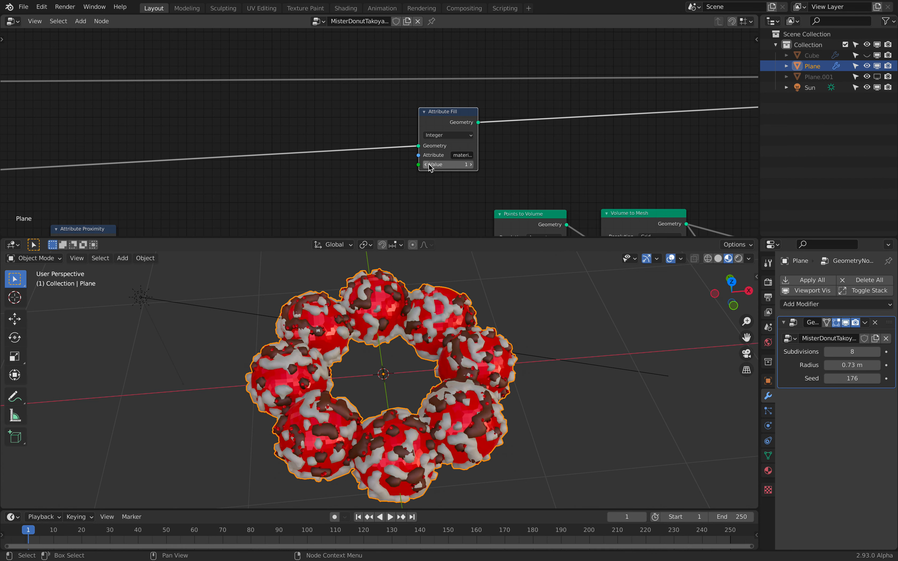
left_click(425, 164)
left_click(470, 165)
left_click(428, 164)
Move the uppermost Attribute Fill node right, closer to the Join Geometry node.
middle_click_drag(393, 357, 398, 326)
scroll(460, 169, "down", 4)
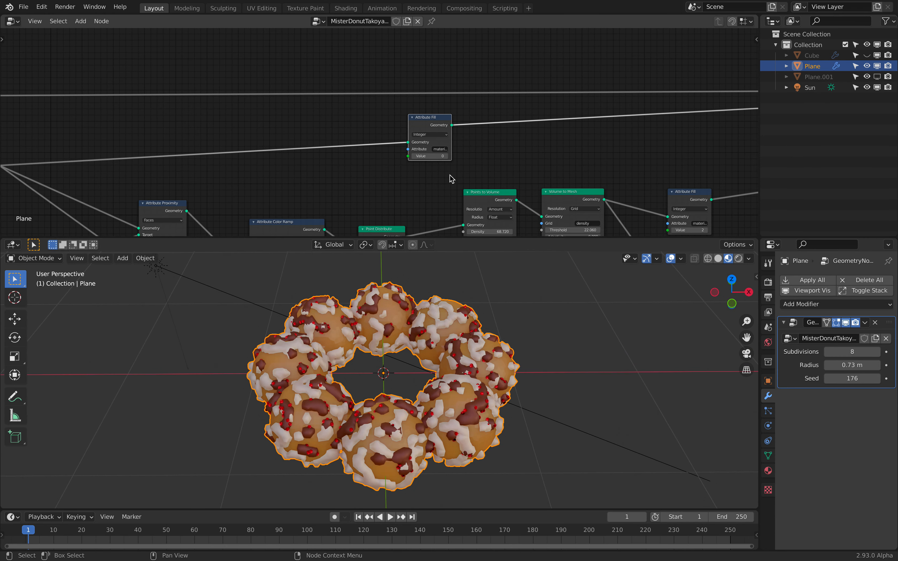
middle_click_drag(451, 179, 359, 206)
left_click_drag(348, 145, 535, 136)
middle_click_drag(597, 144, 520, 130)
scroll(466, 128, "down", 4)
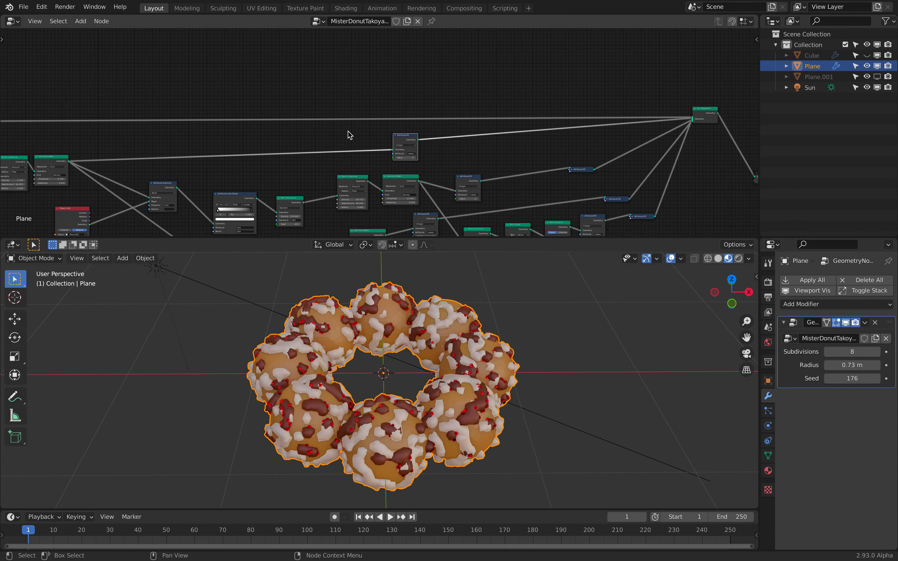
middle_click_drag(345, 133, 406, 86)
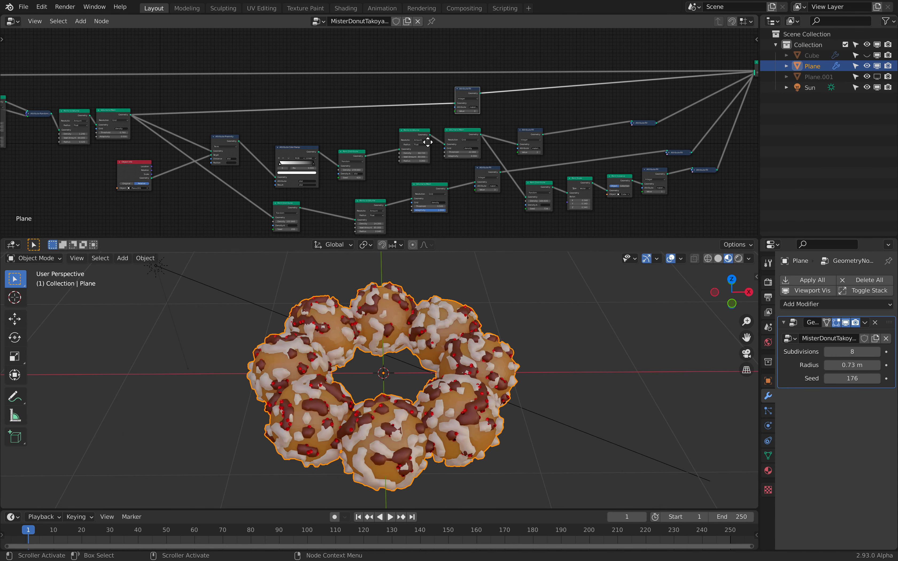
Move the Attribute Color Ramp node up slightly and slide its white stop to position 0.405.
scroll(427, 142, "up", 4)
middle_click_drag(427, 142, 410, 124)
middle_click_drag(256, 149, 397, 144)
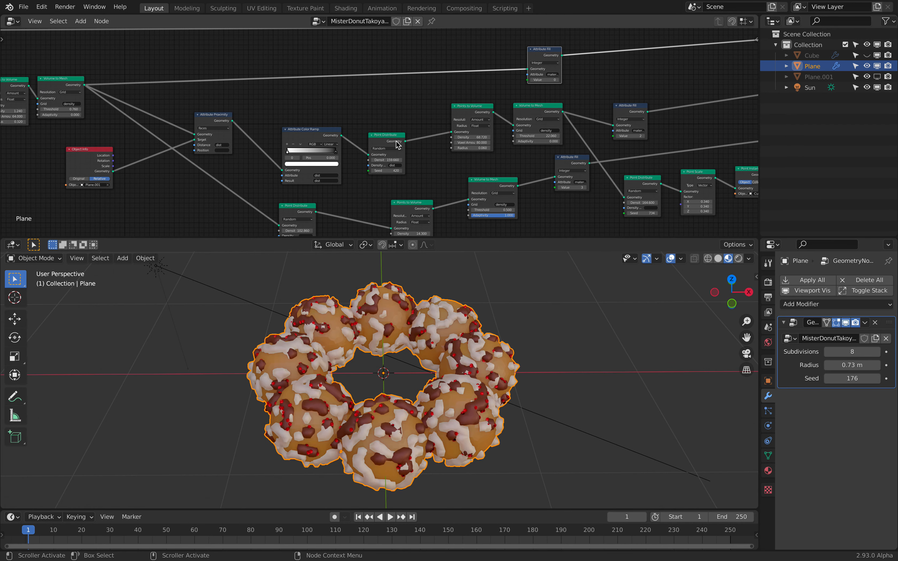
scroll(328, 135, "up", 4)
middle_click_drag(329, 135, 401, 139)
left_click_drag(371, 138, 362, 122)
scroll(335, 145, "up", 3)
middle_click_drag(335, 145, 417, 151)
left_click_drag(423, 154, 448, 155)
Reposition the Attribute Proximity and Object Info nodes so the link between them is easy to follow.
left_click_drag(303, 113, 309, 112)
middle_click_drag(363, 154, 471, 145)
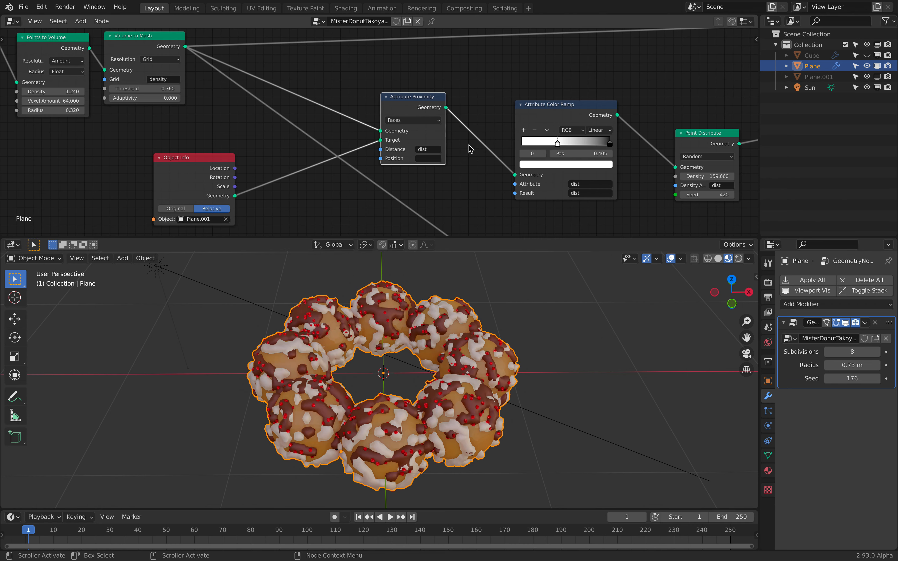
left_click_drag(408, 99, 418, 93)
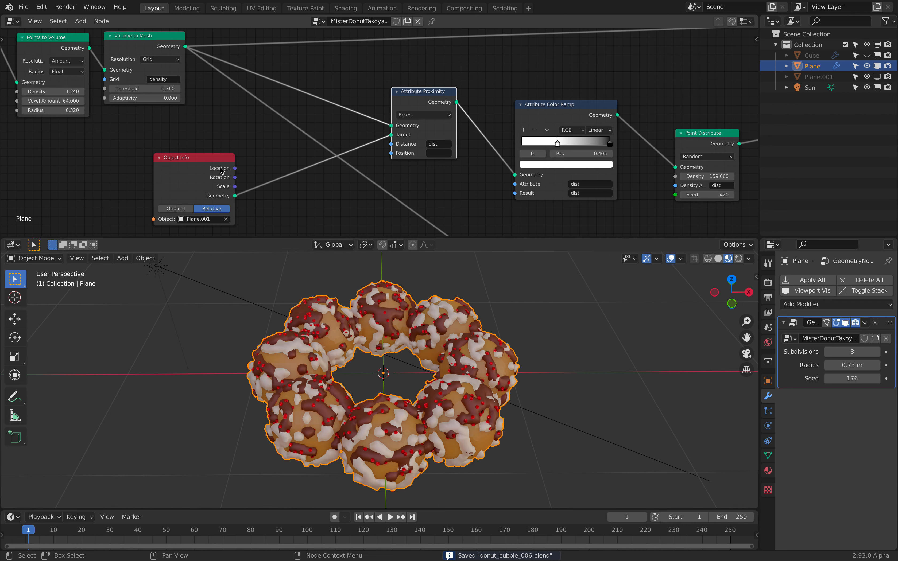
left_click_drag(198, 162, 221, 156)
scroll(257, 200, "up", 3)
middle_click_drag(257, 199, 311, 185)
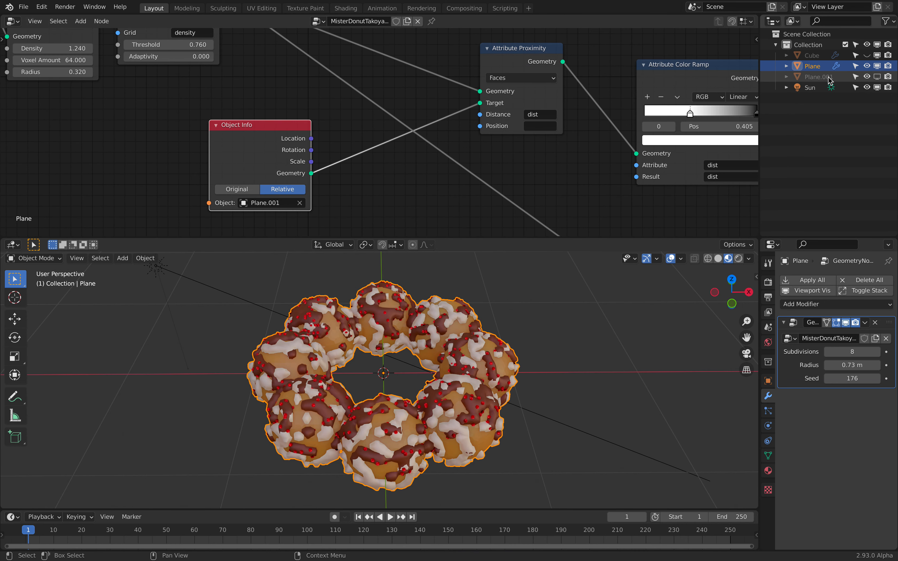
Make Plane.001 visible in the viewport, select it and shift it along the global Z axis above the donut.
left_click(876, 76)
scroll(547, 310, "down", 5)
middle_click_drag(538, 323, 493, 329)
left_click(476, 336)
key("g")
key("z")
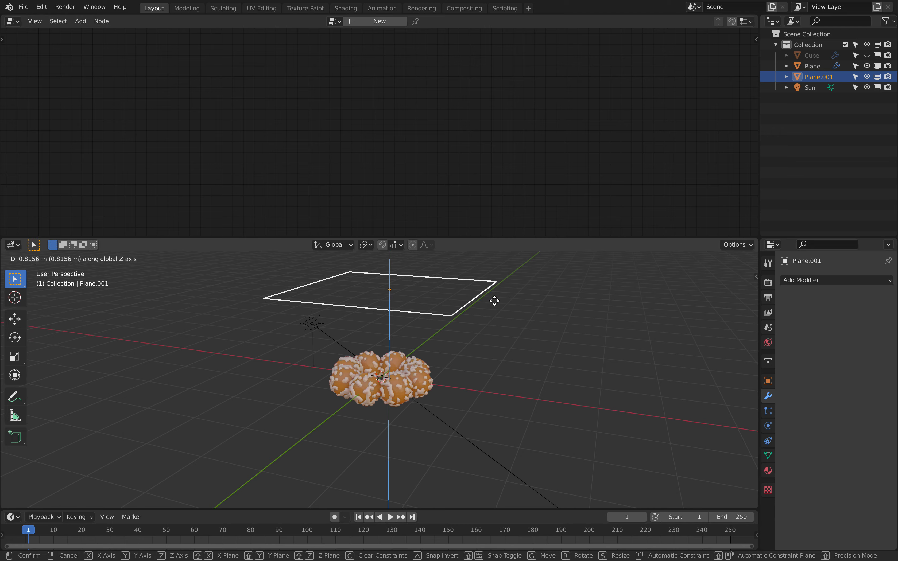
left_click(495, 336)
Move Plane.001 repeatedly up and down along Z to test its effect on the chocolate coating, leaving it above the donut.
scroll(505, 335, "up", 2)
key("g")
key("z")
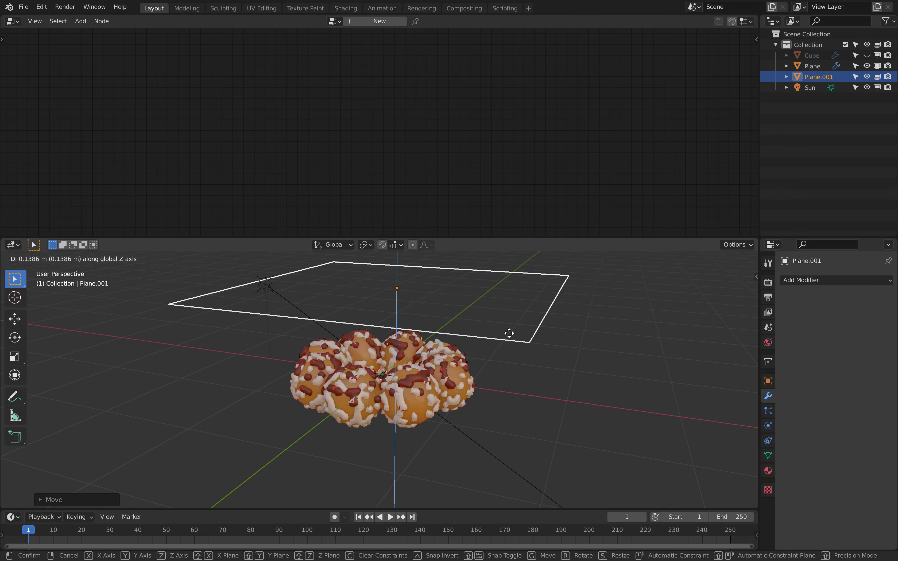
left_click(510, 346)
middle_click_drag(510, 347, 500, 340)
key("g")
key("z")
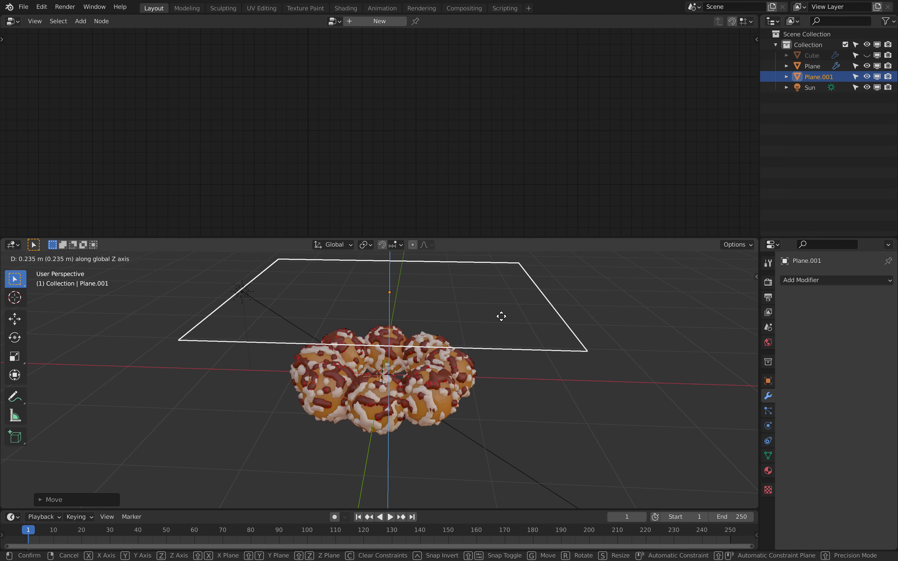
left_click(503, 334)
mouse_move(505, 334)
middle_mouse_down()
mouse_move(507, 310)
mouse_move(497, 325)
middle_mouse_up()
key("g")
key("z")
left_click(507, 311)
Reselect the donut, nudge its Object Info node right and select the Attribute Proximity node.
left_click(463, 365)
middle_click_drag(511, 359, 495, 372)
scroll(386, 193, "up", 1)
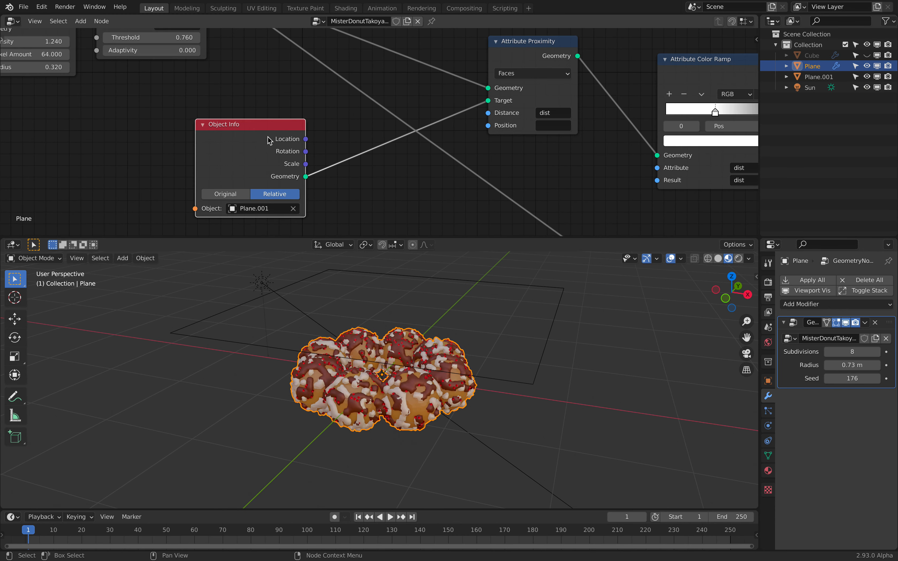
left_click_drag(268, 142, 292, 144)
scroll(323, 143, "down", 2)
middle_click_drag(323, 142, 271, 191)
left_click(473, 110)
scroll(472, 111, "up", 2)
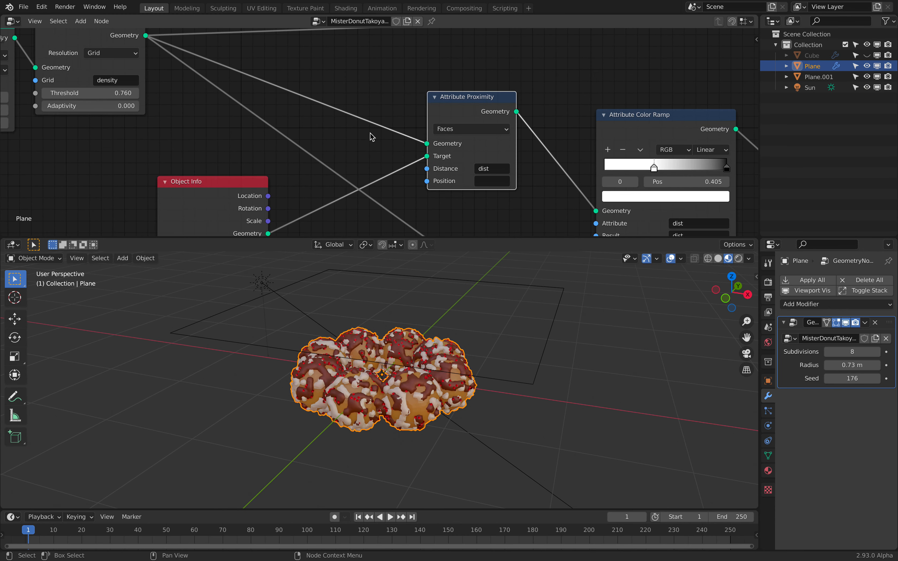
Reselect the donut after briefly selecting Plane.001, and shift the Attribute Color Ramp's white stop to position 0.275.
left_click(554, 286)
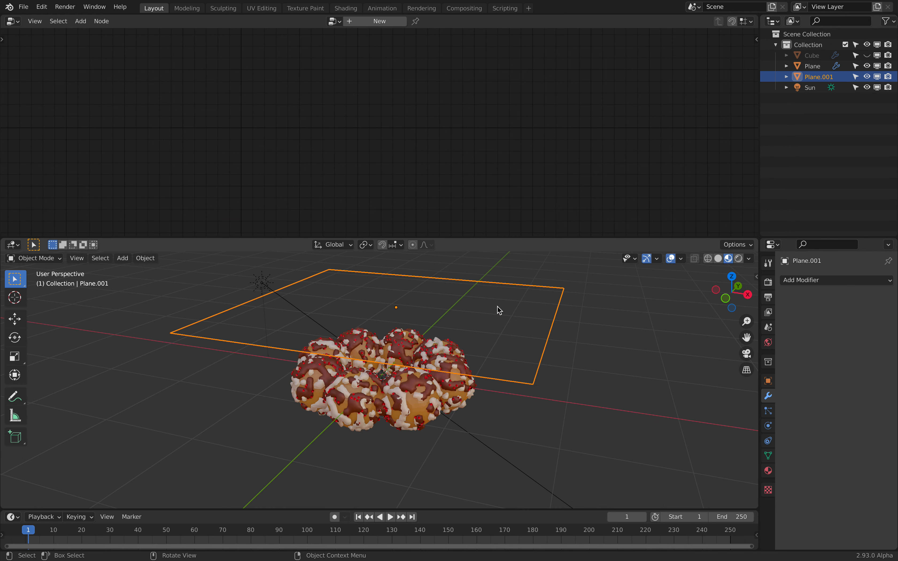
left_click(425, 346)
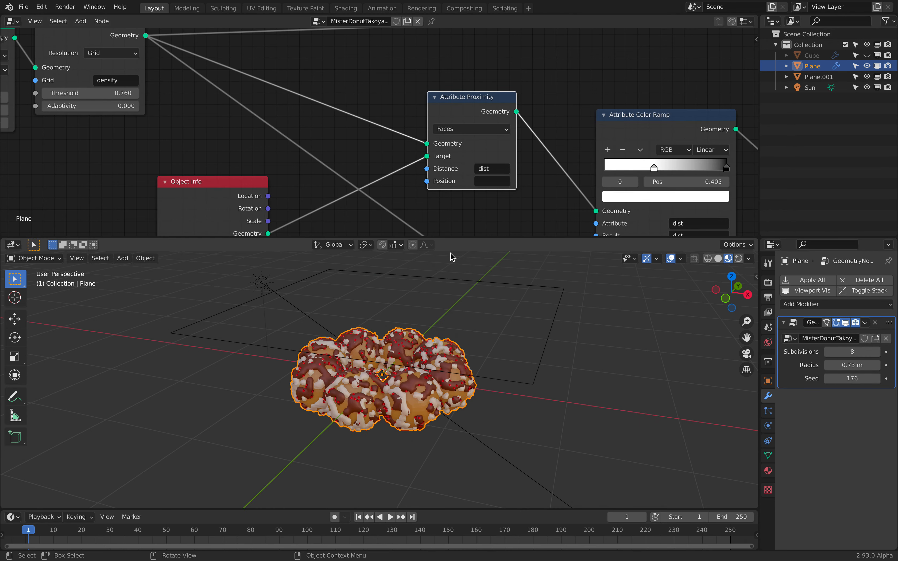
middle_click_drag(479, 190, 448, 185)
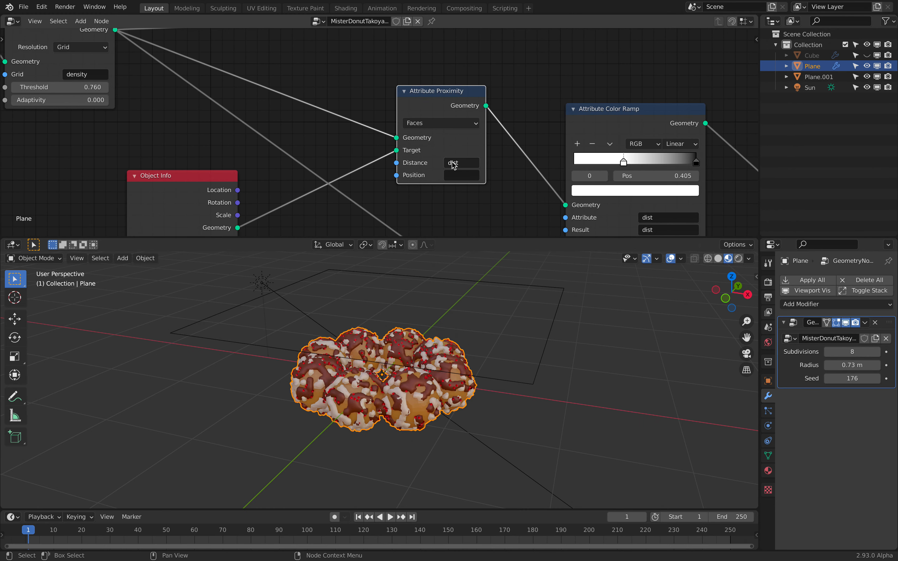
scroll(471, 165, "down", 1)
middle_click_drag(470, 166, 358, 159)
left_click_drag(478, 116, 462, 130)
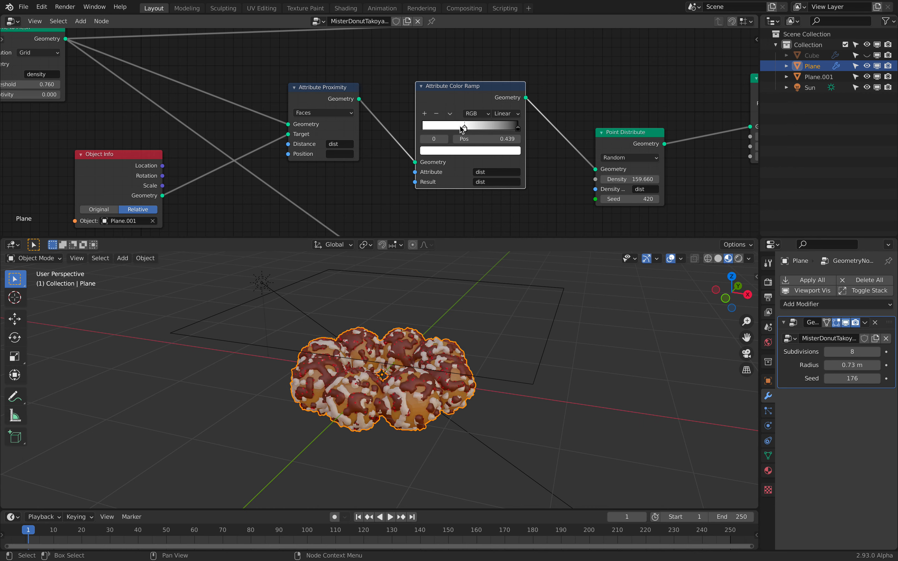
middle_click_drag(483, 136, 315, 126)
scroll(445, 124, "up", 1)
Move the chocolate coating's Point Distribute node up slightly and set its Seed to 654.
left_click_drag(464, 124, 462, 107)
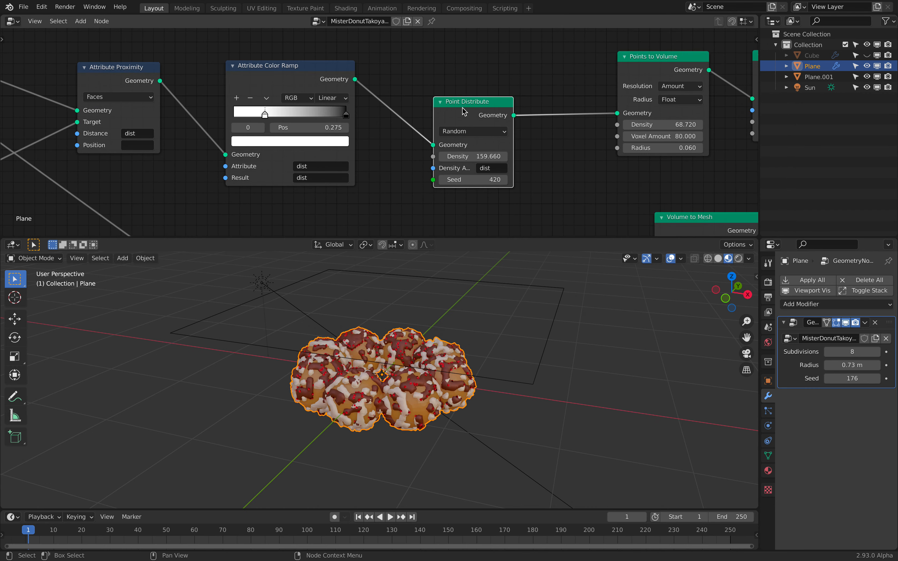
scroll(456, 127, "up", 1)
left_click_drag(482, 186, 528, 186)
middle_click_drag(491, 185, 304, 202)
Arrange the chocolate coating's Points to Volume and Volume to Mesh nodes closely in line after Point Distribute.
left_click_drag(320, 134, 357, 112)
middle_click_drag(407, 109, 251, 135)
left_click_drag(354, 103, 347, 103)
left_click_drag(510, 94, 472, 96)
left_click_drag(365, 87, 336, 77)
left_click_drag(470, 97, 452, 87)
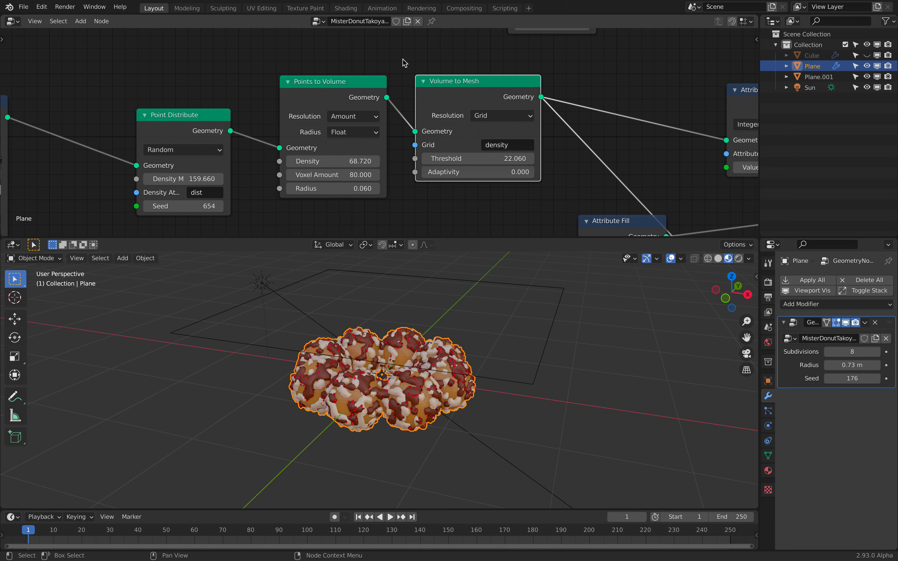
Inspect the coated donut from several sides and nudge the chocolate's material-index Attribute Fill node up and left.
middle_click_drag(386, 110, 364, 87)
scroll(379, 333, "up", 2)
middle_click_drag(388, 401, 419, 410)
middle_click_drag(314, 399, 343, 395)
middle_click_drag(410, 411, 365, 405)
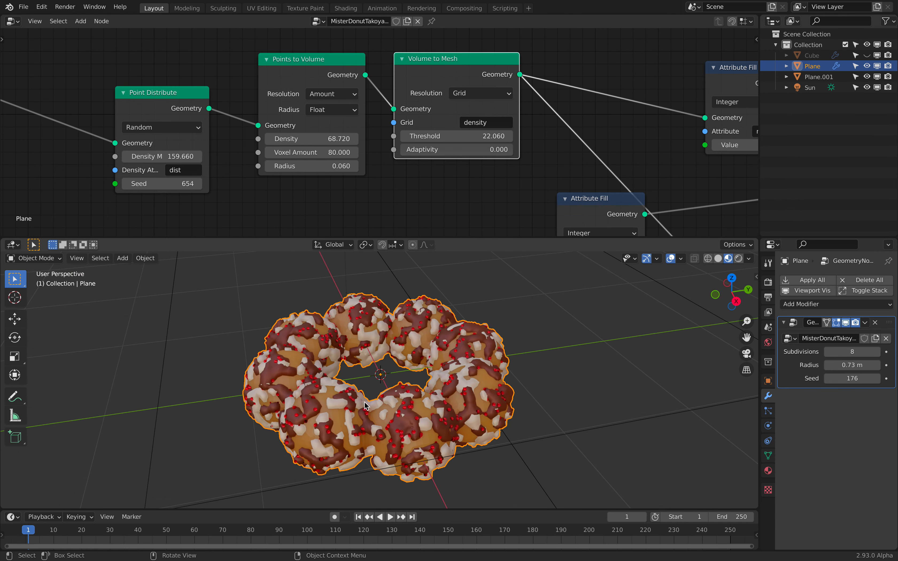
scroll(404, 144, "down", 2)
middle_click_drag(425, 141, 349, 151)
scroll(420, 147, "up", 1)
left_click_drag(580, 84, 571, 73)
middle_click_drag(459, 111, 409, 122)
scroll(408, 123, "down", 3)
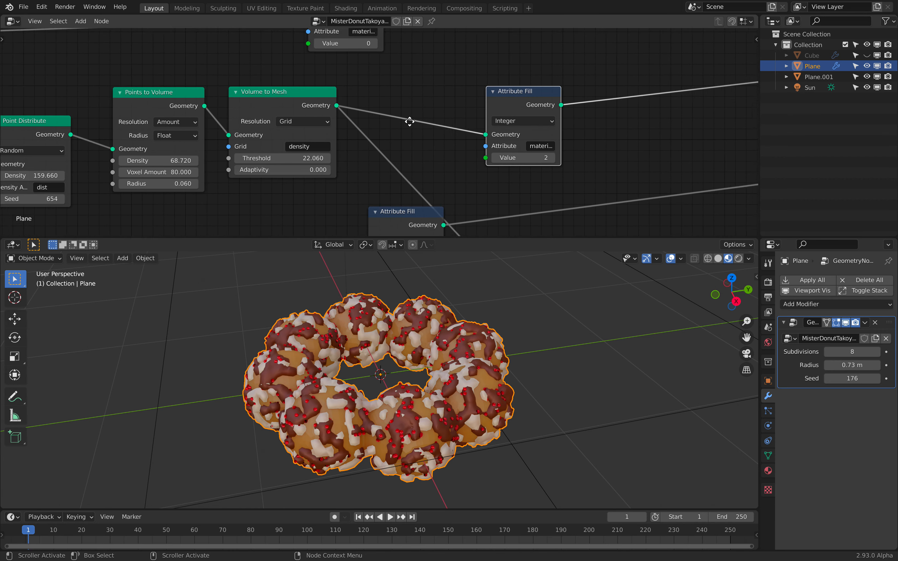
Reposition the integer Attribute Fill nodes for the dough and chocolate so their links are easy to follow.
middle_click_drag(483, 101, 321, 154)
left_click_drag(325, 148, 346, 122)
middle_click_drag(264, 111, 374, 170)
scroll(375, 170, "up", 1)
left_click_drag(283, 107, 291, 97)
middle_click_drag(467, 139, 367, 47)
scroll(367, 46, "up", 2)
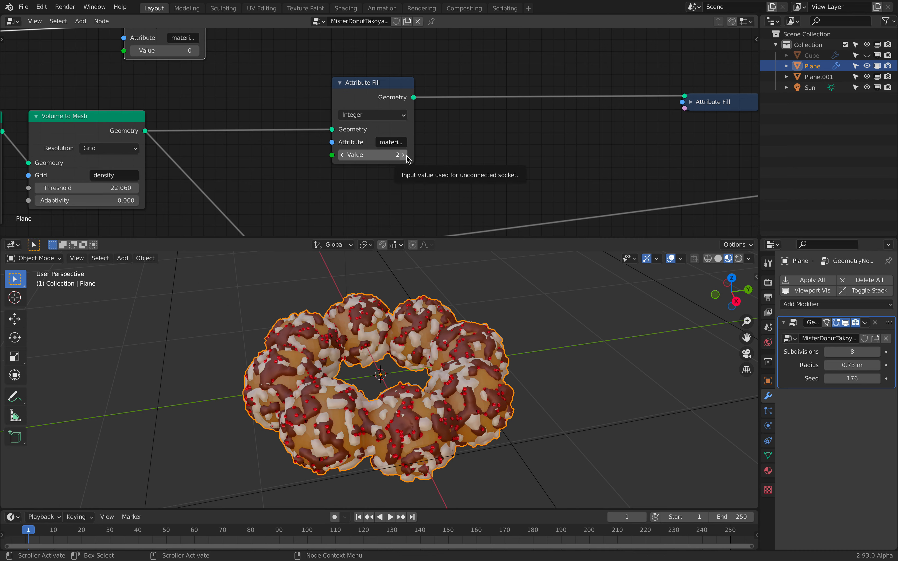
Try other material index values such as 3 on the chocolate's Attribute Fill node, and return it to 2.
left_click(403, 154)
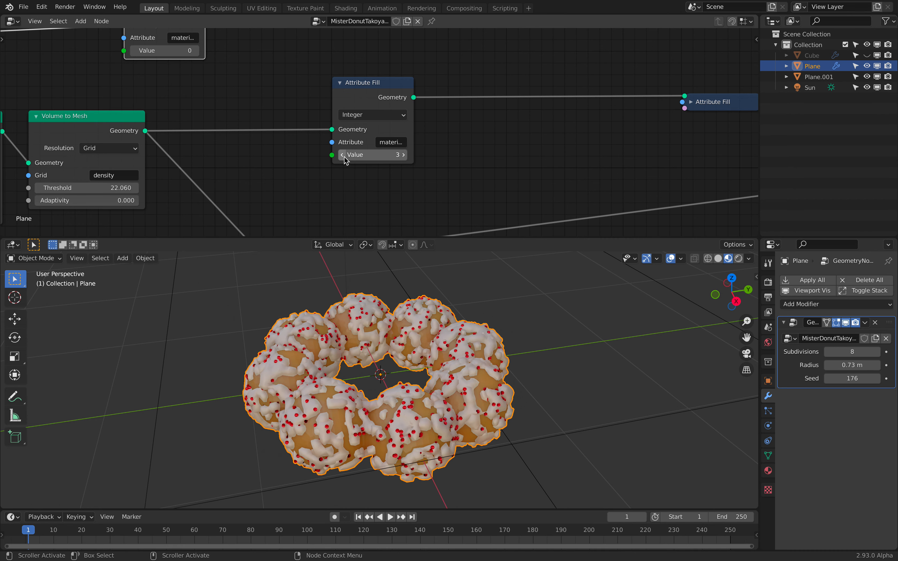
left_click(343, 155)
left_click(343, 156)
left_click(402, 156)
Move the chocolate's collapsed Attribute Fill node closer to its material-index node and expand it.
middle_click_drag(610, 104, 464, 120)
left_click_drag(569, 116, 536, 103)
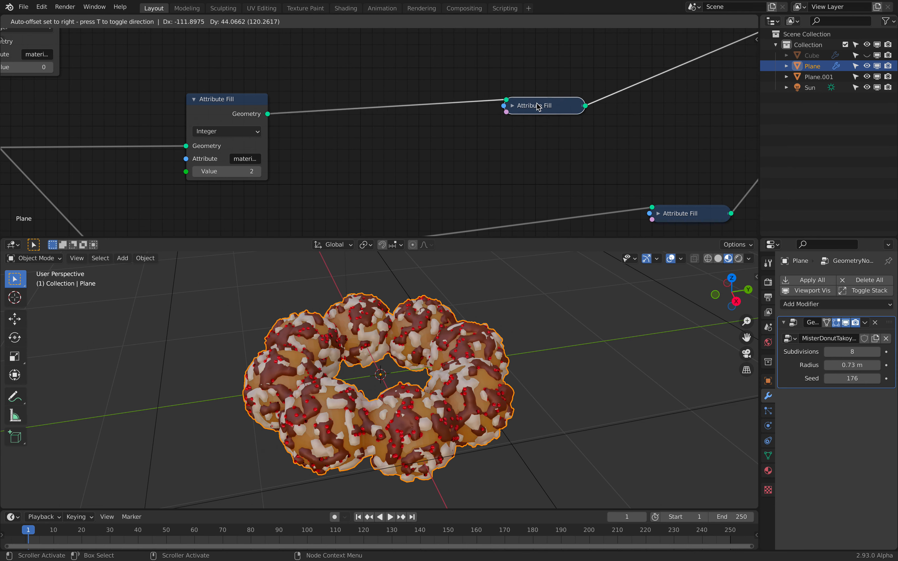
scroll(446, 132, "down", 3)
middle_click_drag(446, 131, 290, 192)
middle_click_drag(224, 171, 246, 148)
scroll(343, 156, "up", 2)
middle_click_drag(343, 157, 329, 137)
scroll(328, 136, "up", 3)
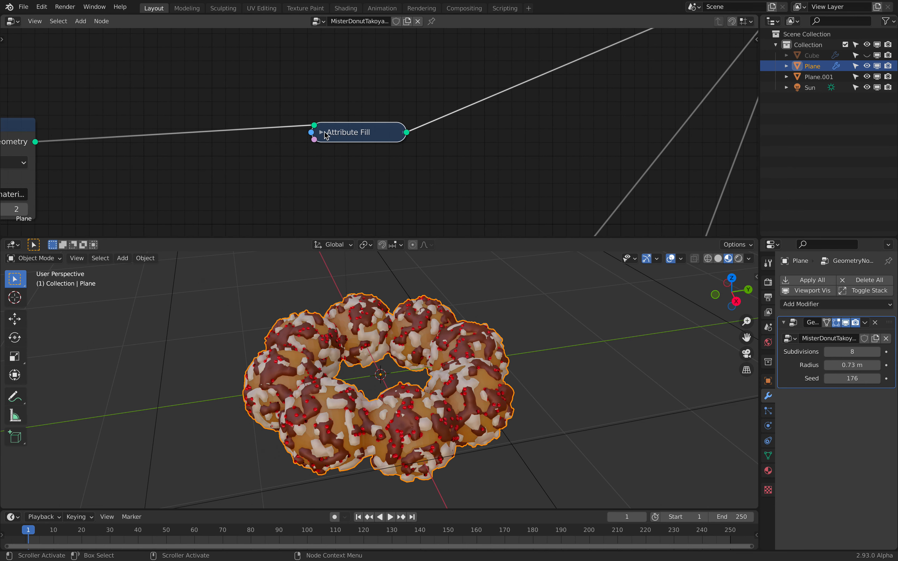
left_click(323, 131)
left_click_drag(332, 132, 309, 92)
Widen the expanded Boolean Attribute Fill node enough to show its full shade_smooth attribute name.
scroll(338, 124, "down", 1)
middle_click_drag(335, 129, 358, 127)
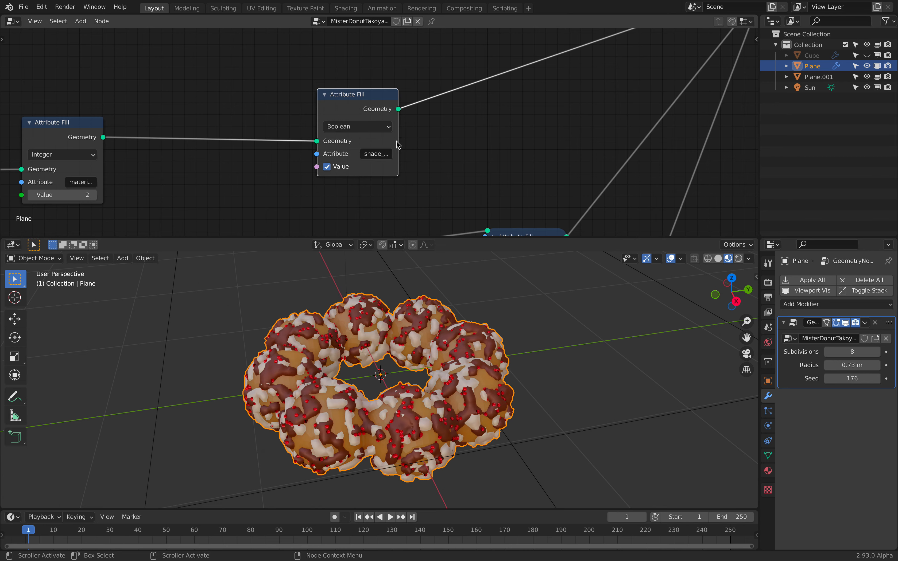
left_click_drag(398, 139, 438, 137)
scroll(408, 118, "up", 1)
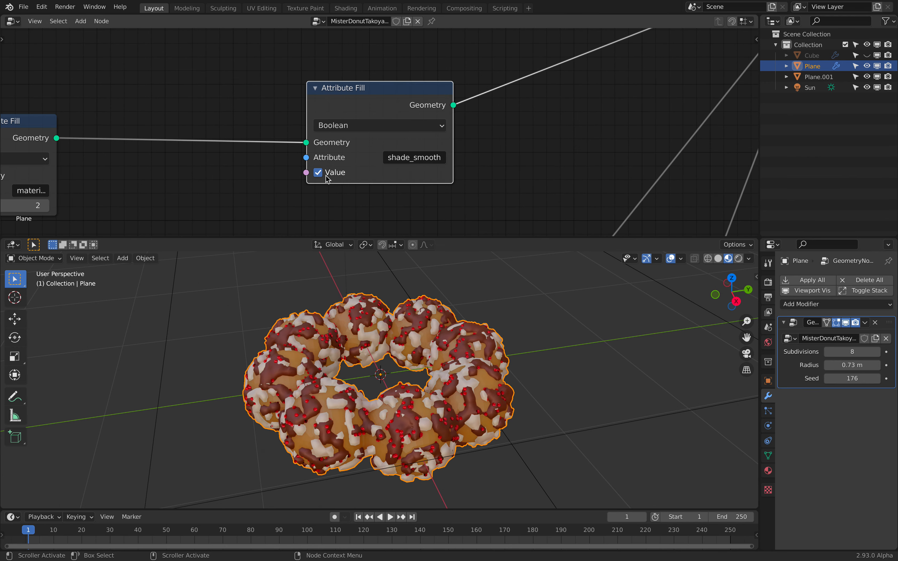
Turn the chocolate's shade_smooth value off, inspect the coating up close, and turn it back on.
left_click(318, 173)
scroll(261, 399, "up", 5)
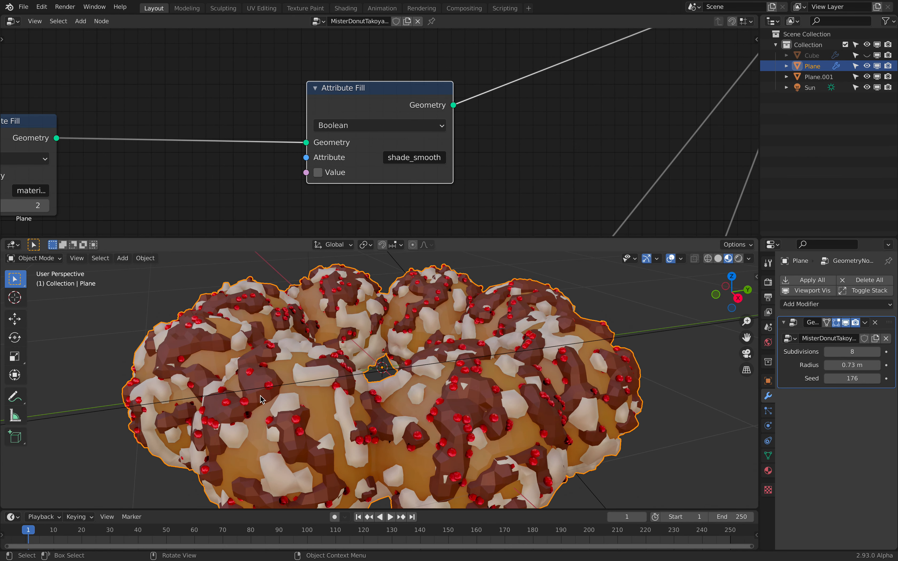
middle_click_drag(452, 420, 396, 399)
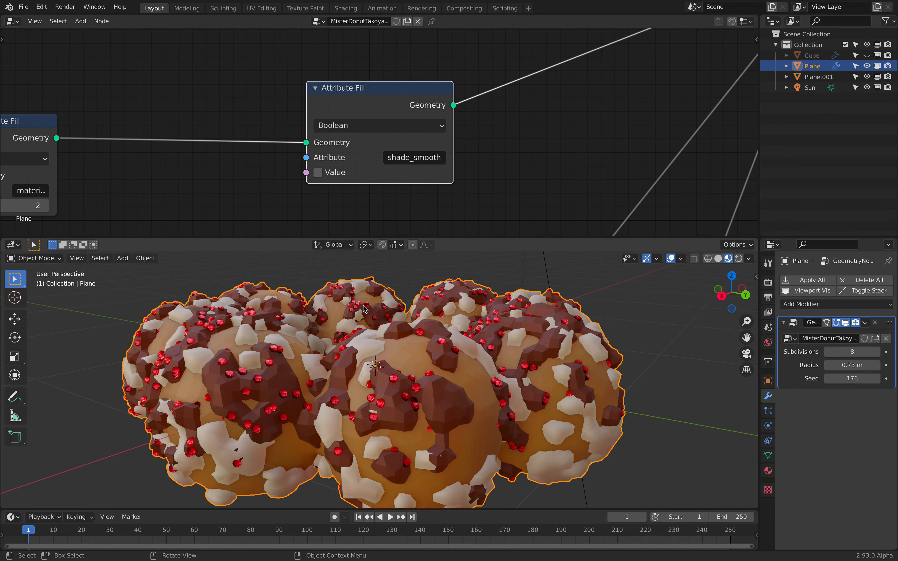
left_click(332, 173)
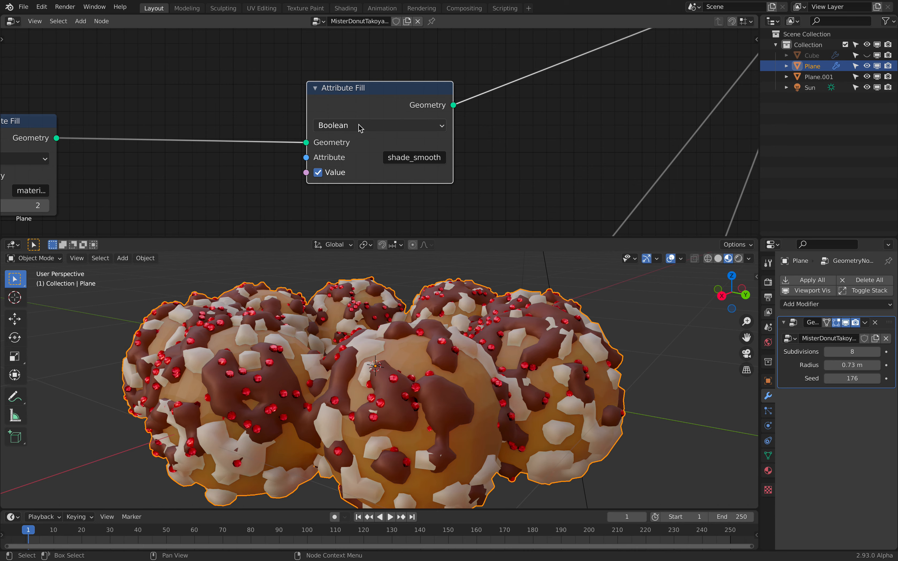
Collapse the shade_smooth Attribute Fill node and apply Shade Flat to the donut object.
middle_click_drag(370, 334, 393, 334)
left_click(315, 88)
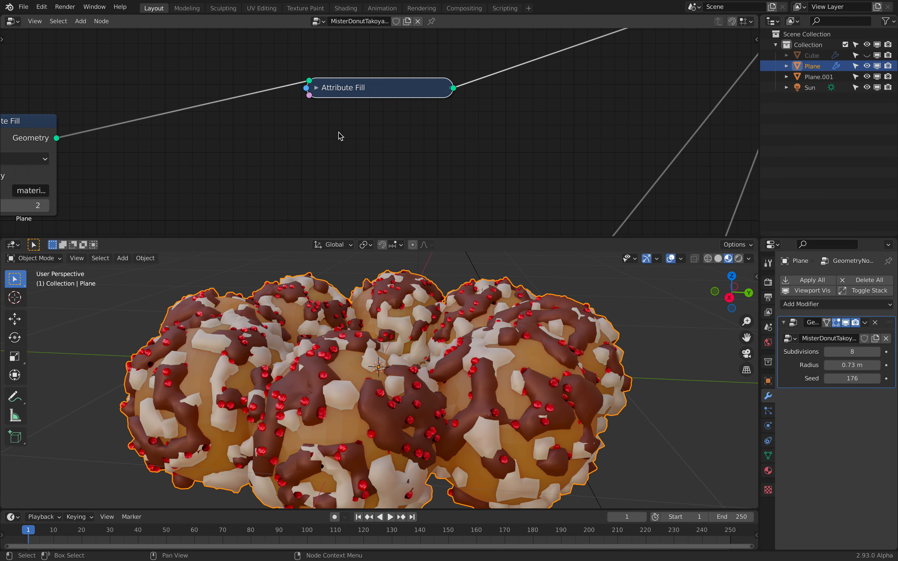
right_click(523, 318)
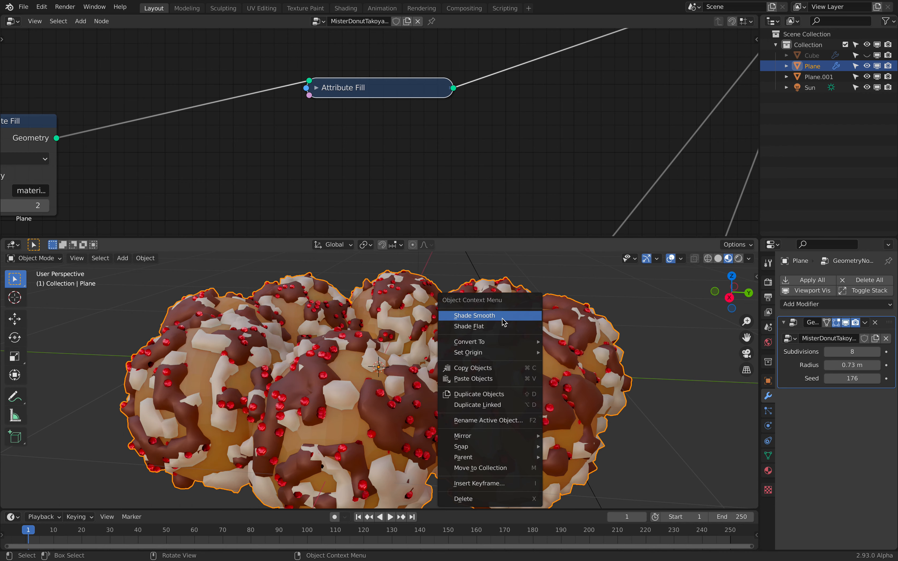
left_click(487, 326)
Rearrange the Attribute Fill nodes that lead into Join Geometry to tidy their links.
scroll(456, 170, "down", 4)
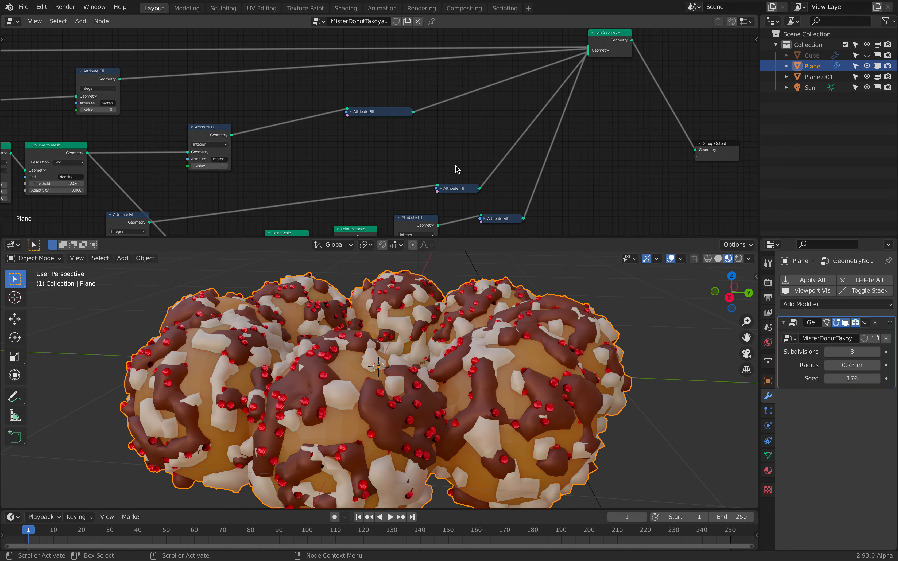
left_click_drag(353, 138, 386, 117)
middle_click_drag(434, 139, 439, 93)
left_click_drag(431, 165, 405, 160)
middle_click_drag(368, 148, 585, 126)
scroll(585, 125, "up", 1)
left_click_drag(611, 141, 592, 99)
Set the white coating's Point Distribute density to 111.660 and nudge that node upward.
middle_click_drag(285, 190, 451, 147)
middle_click_drag(355, 183, 495, 157)
middle_click_drag(305, 188, 495, 160)
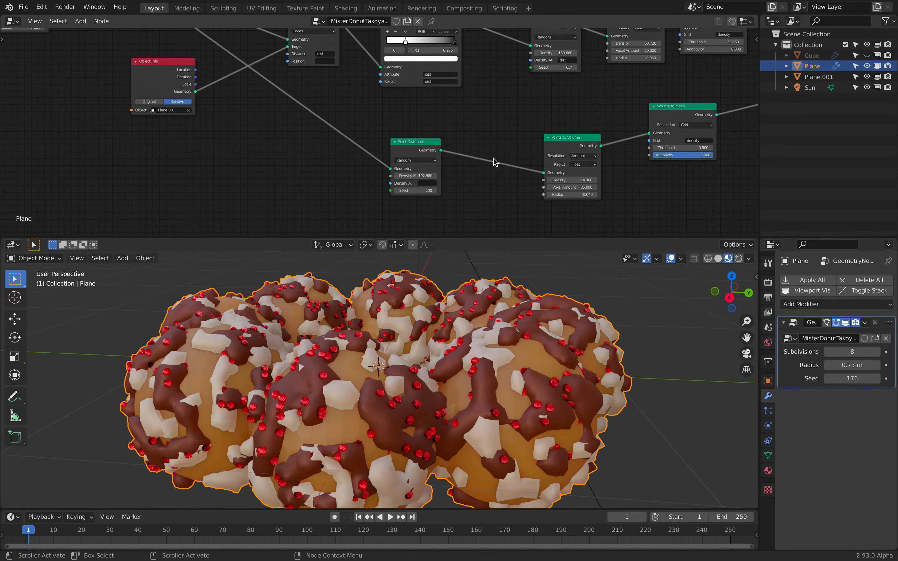
scroll(482, 161, "up", 4)
left_click_drag(435, 190, 456, 191)
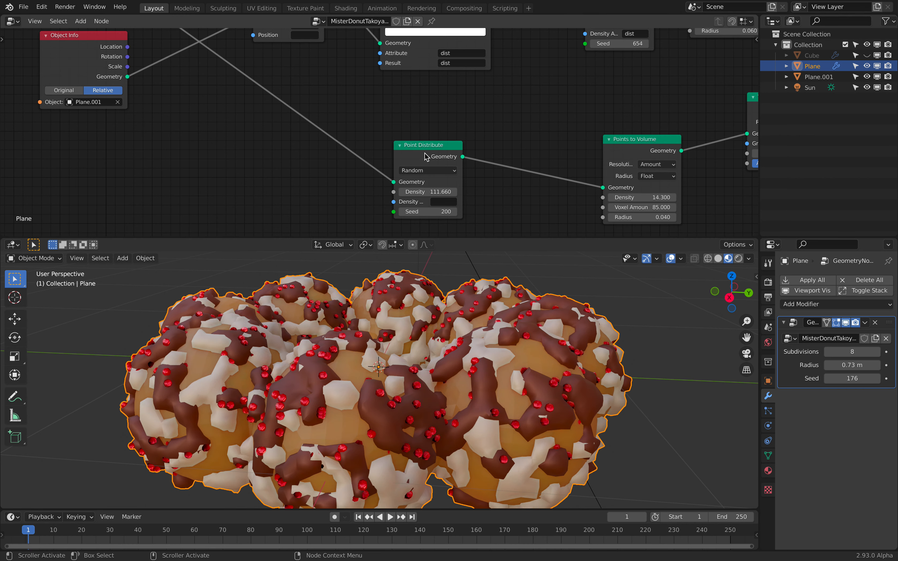
left_click_drag(424, 156, 420, 144)
Set the white coating's Point Distribute density to 109.060 and seed to 426, and move its Points to Volume and Volume to Mesh nodes closer.
middle_click_drag(445, 167, 371, 120)
scroll(371, 120, "up", 2)
middle_click_drag(353, 157, 328, 155)
left_click_drag(310, 159, 349, 159)
middle_click_drag(639, 115, 387, 176)
left_click_drag(342, 152, 324, 112)
left_click_drag(493, 98, 429, 102)
left_click_drag(292, 116, 288, 117)
left_click_drag(416, 115, 421, 115)
middle_click_drag(186, 148, 362, 145)
mouse_move(245, 216)
left_mouse_down()
mouse_move(297, 216)
mouse_move(248, 216)
left_mouse_up()
scroll(379, 367, "down", 3)
mouse_move(380, 376)
middle_mouse_down()
mouse_move(382, 334)
mouse_move(378, 361)
middle_mouse_up()
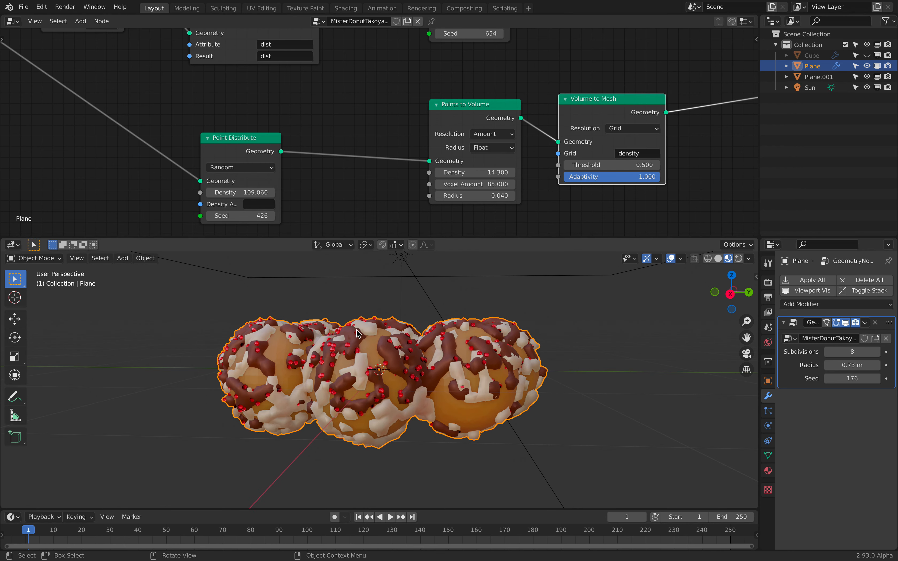
Reposition the chocolate coating's Point Distribute node and raise its density to 667.260.
middle_click_drag(421, 66, 376, 168)
middle_click_drag(323, 150, 382, 156)
left_click_drag(313, 95, 334, 73)
left_click_drag(482, 108, 472, 109)
middle_click_drag(471, 112, 368, 120)
left_click_drag(338, 132, 399, 131)
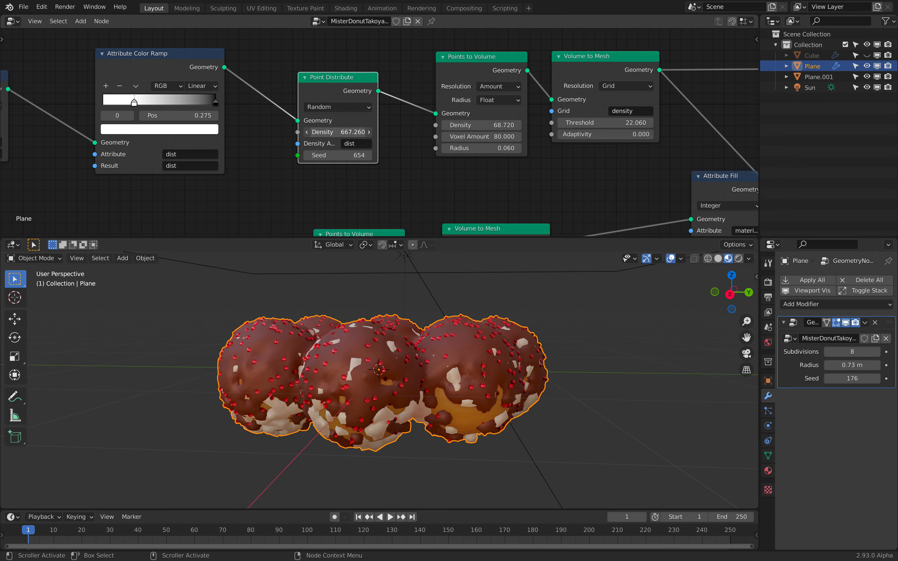
Lower the chocolate coating's Point Distribute density to 294 while checking the coverage on the donut.
middle_click_drag(371, 295, 350, 352)
middle_click_drag(416, 354, 405, 334)
left_click_drag(347, 131, 331, 132)
left_click(347, 131)
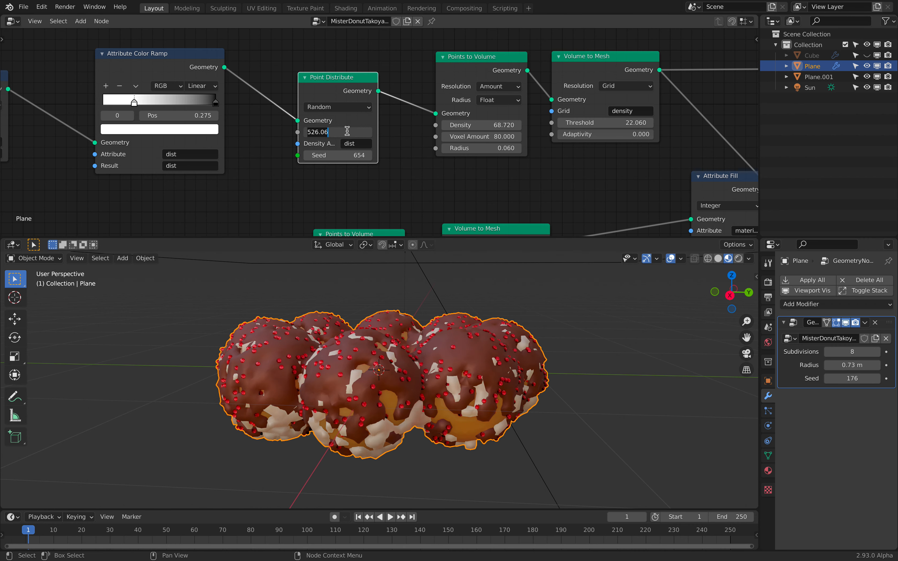
key("Return")
middle_click_drag(400, 286, 417, 301)
left_click_drag(326, 132, 375, 132)
scroll(327, 170, "down", 1)
Deselect the donut object and examine its coatings from a higher angle.
middle_click_drag(326, 171, 304, 96)
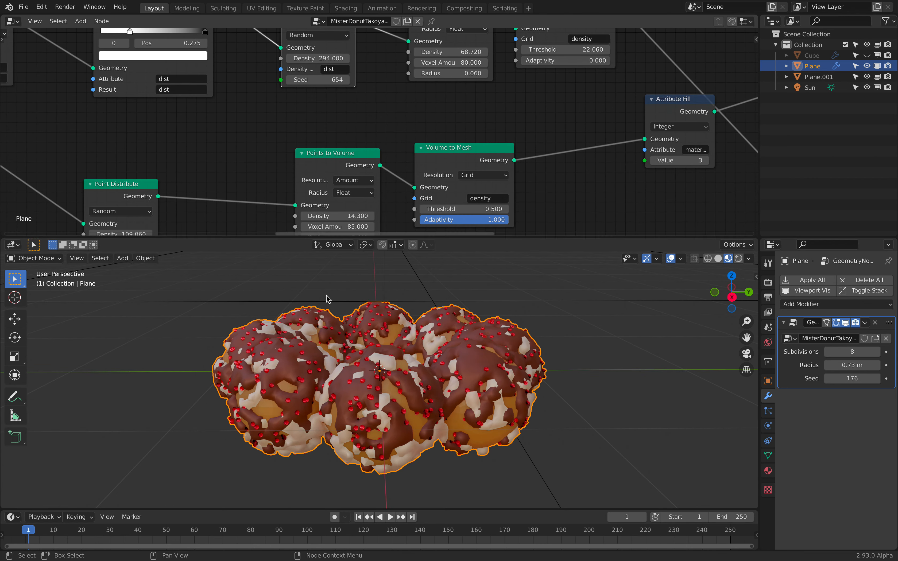
middle_click_drag(327, 304, 344, 353)
key("alt+a")
middle_click_drag(422, 426, 429, 391)
scroll(376, 197, "down", 2)
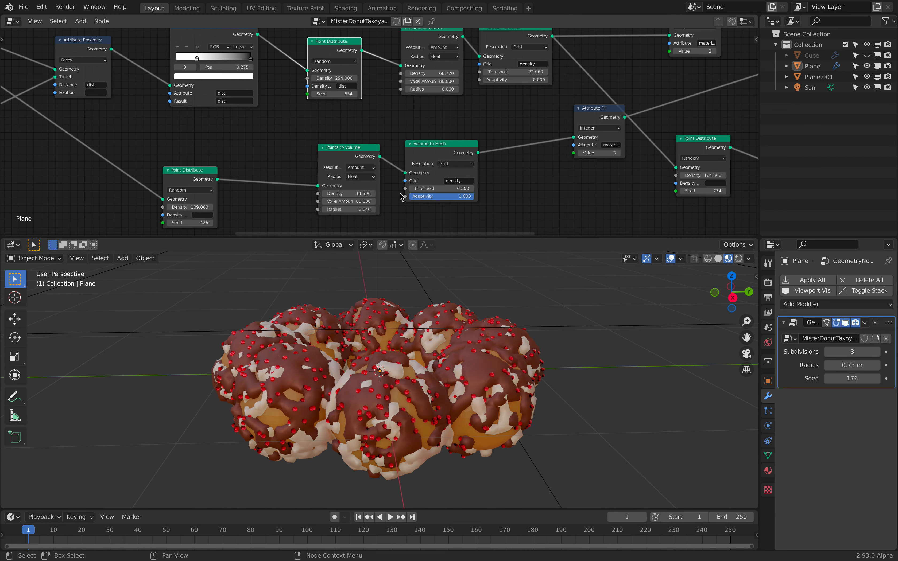
Try material index values 4, 2 and 1 on the white coating's Attribute Fill node, and return it to 3.
middle_click_drag(437, 174, 298, 178)
scroll(299, 178, "up", 3)
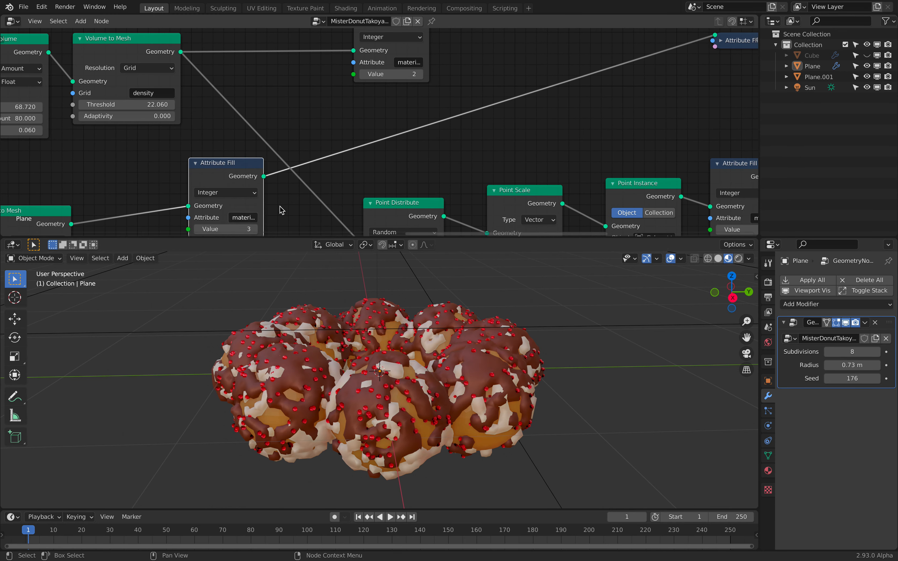
middle_click_drag(202, 224, 239, 187)
left_click_drag(235, 193, 286, 192)
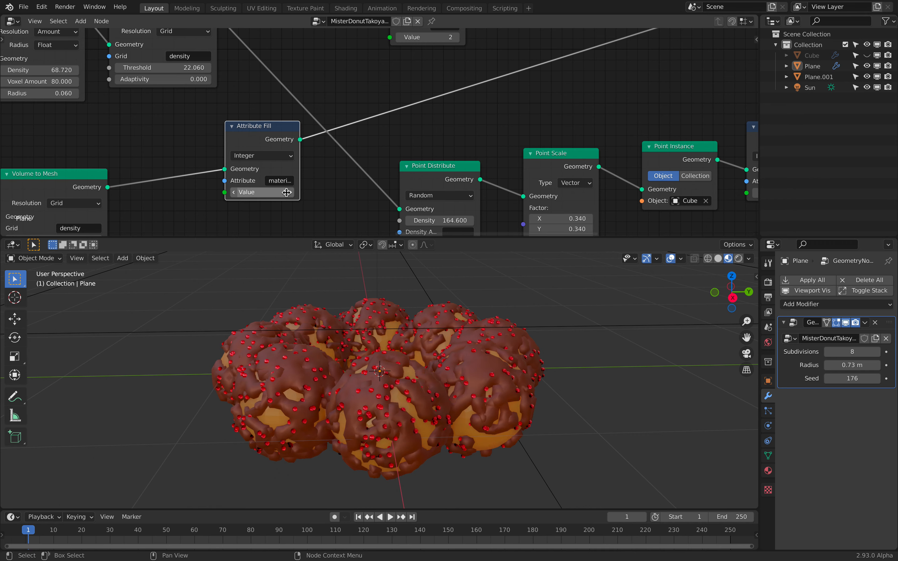
left_click(291, 192)
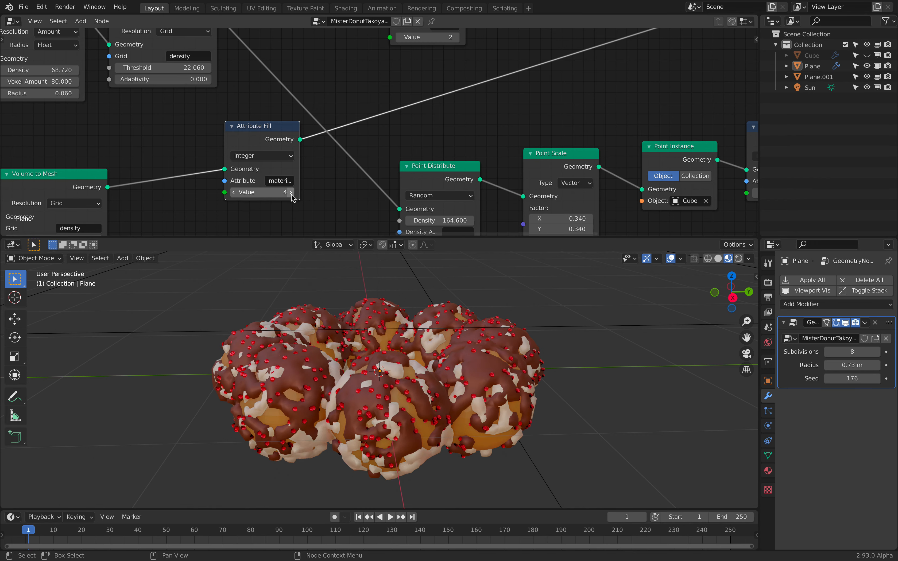
left_click(234, 192)
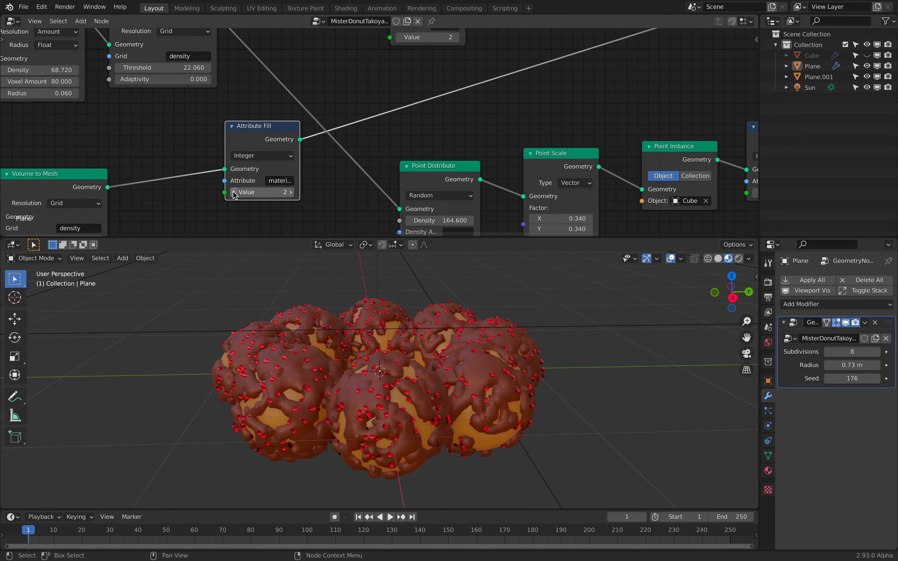
left_click(234, 192)
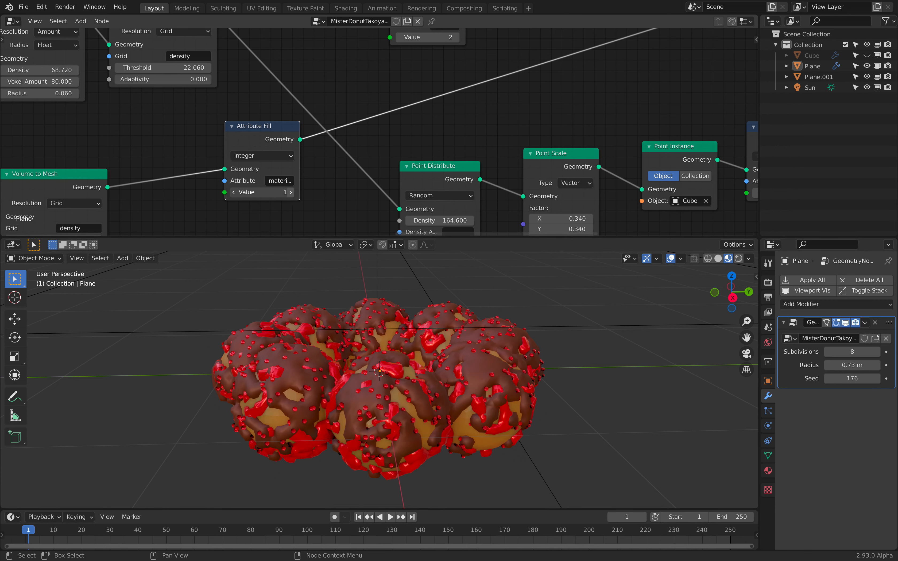
left_click(291, 192)
left_click(291, 192)
Move the white coating's collapsed Attribute Fill node up and right toward Join Geometry.
middle_click_drag(547, 106, 187, 236)
left_click_drag(460, 132, 500, 61)
middle_click_drag(499, 87, 575, 37)
scroll(311, 201, "down", 5)
Space out the sprinkle chain's Point Scale, Point Instance and Attribute Fill nodes into a readable row.
middle_click_drag(327, 112, 413, 102)
scroll(413, 102, "up", 2)
left_click_drag(408, 121, 431, 105)
left_click_drag(487, 110, 507, 108)
left_click_drag(587, 104, 597, 93)
middle_click_drag(698, 101, 528, 118)
left_click_drag(516, 109, 531, 104)
left_click_drag(632, 104, 635, 77)
middle_click_drag(483, 109, 521, 84)
Examine the sprinkles on the donut up close in Rendered, Solid and Material Preview shading.
scroll(393, 375, "up", 4)
middle_click_drag(387, 379, 437, 303)
scroll(412, 383, "up", 5)
scroll(394, 392, "down", 5)
left_click(739, 263)
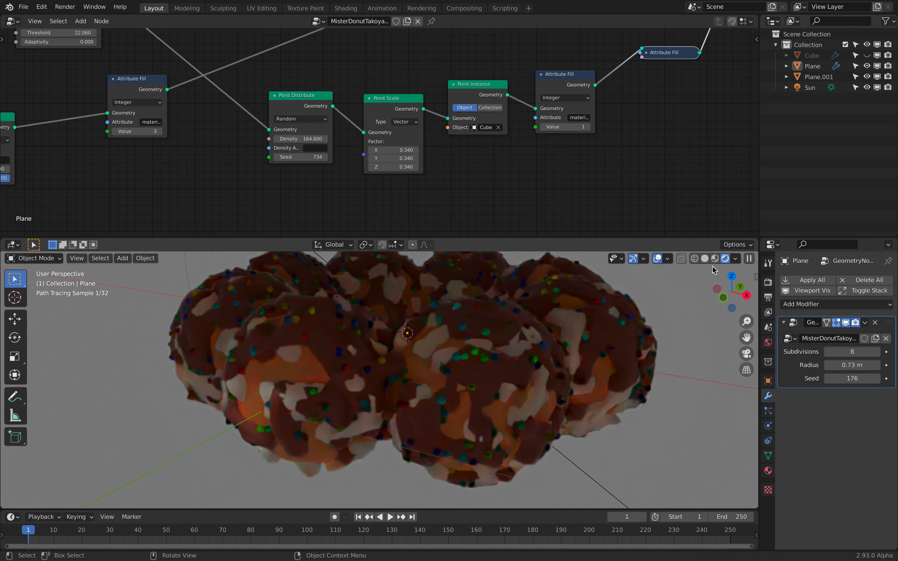
left_click(705, 259)
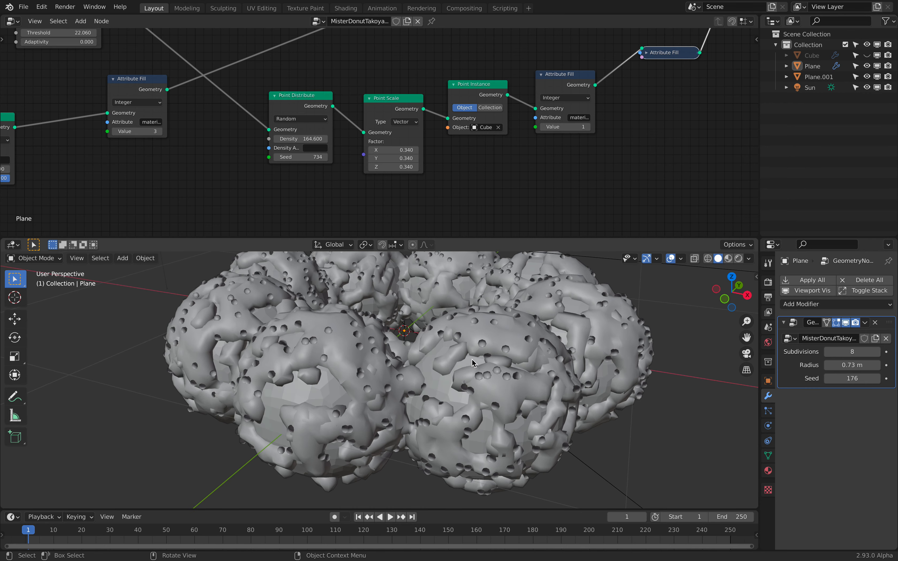
left_click(728, 258)
middle_click_drag(575, 330, 573, 332)
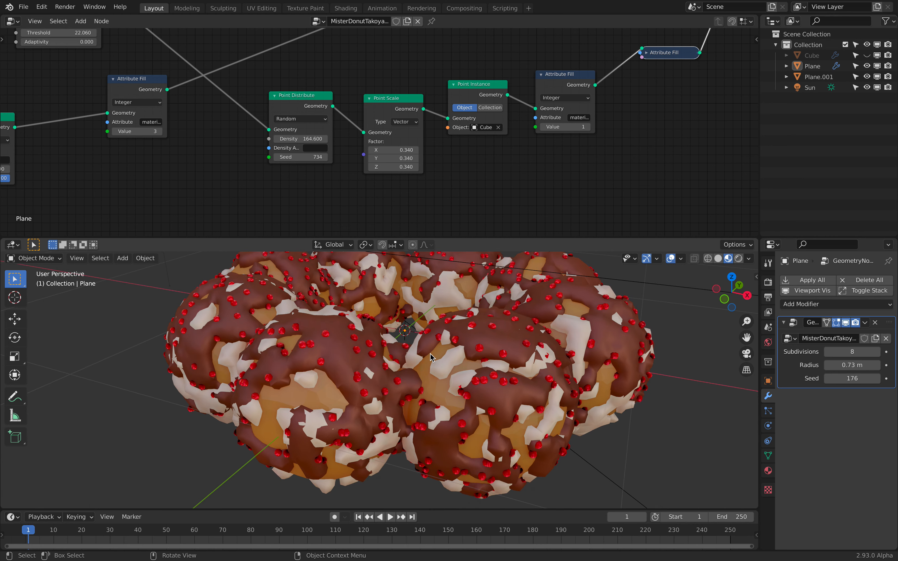
Nudge the sprinkle chain's Point Distribute, Point Scale, Point Instance and Attribute Fill nodes into a neater row.
left_click_drag(319, 105, 321, 99)
left_click_drag(405, 104, 410, 91)
middle_click_drag(446, 99, 315, 141)
left_click(447, 128)
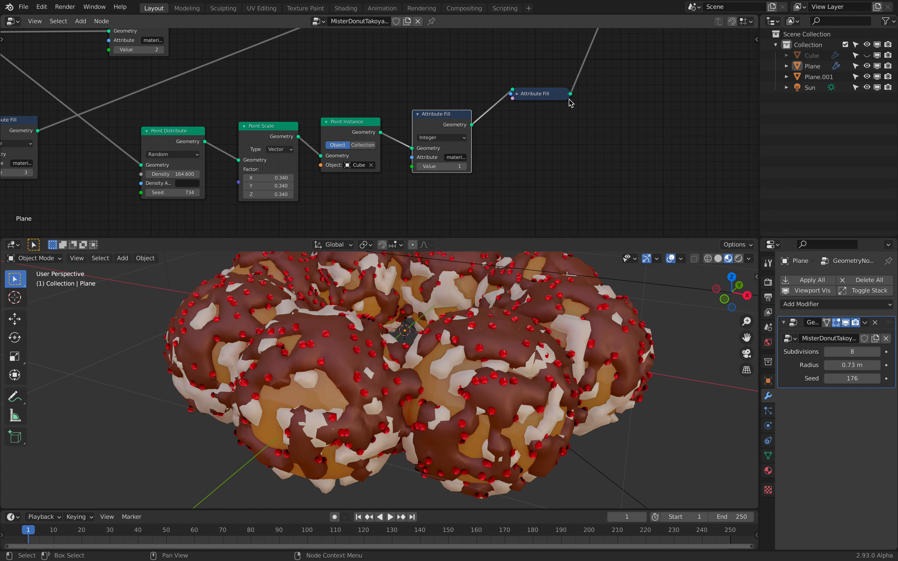
middle_click_drag(532, 113, 547, 104)
middle_click_drag(417, 137, 435, 133)
scroll(435, 133, "up", 1)
scroll(435, 136, "up", 1)
left_click_drag(491, 105, 490, 116)
middle_click_drag(297, 112, 380, 102)
scroll(380, 102, "up", 1)
left_click_drag(259, 114, 257, 113)
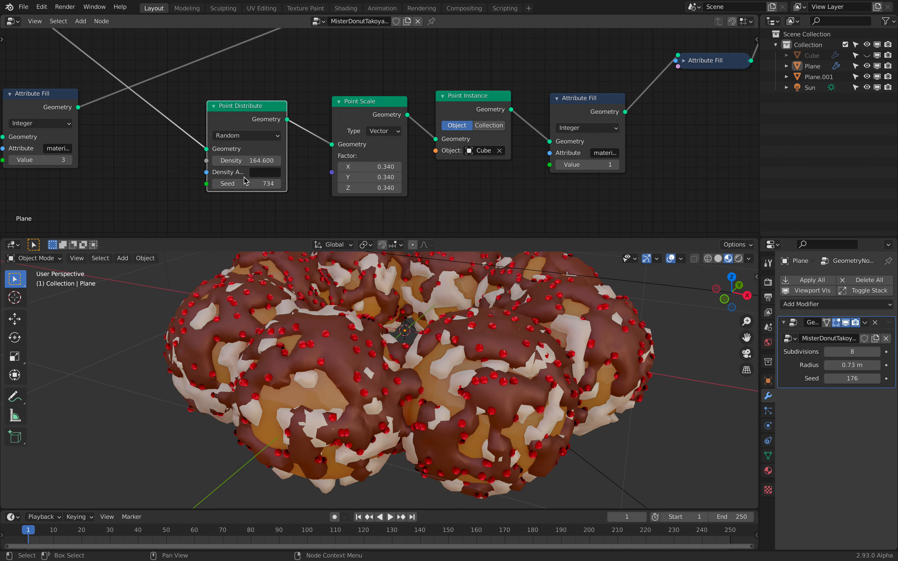
Set the sprinkles' Point Distribute density to 50 and its seed to 940.
left_click_drag(246, 184, 278, 182)
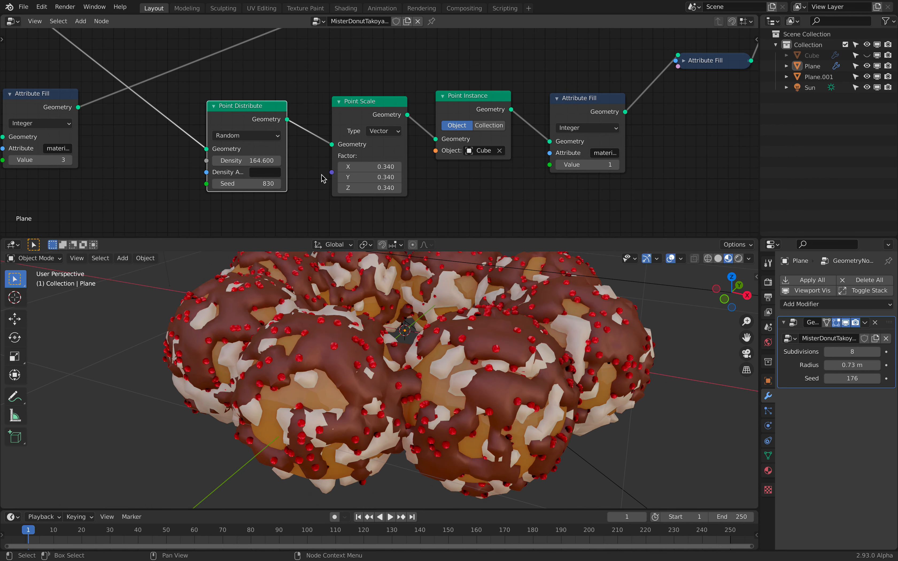
left_click(261, 161)
type("50")
key("Return")
left_click_drag(258, 183, 339, 190)
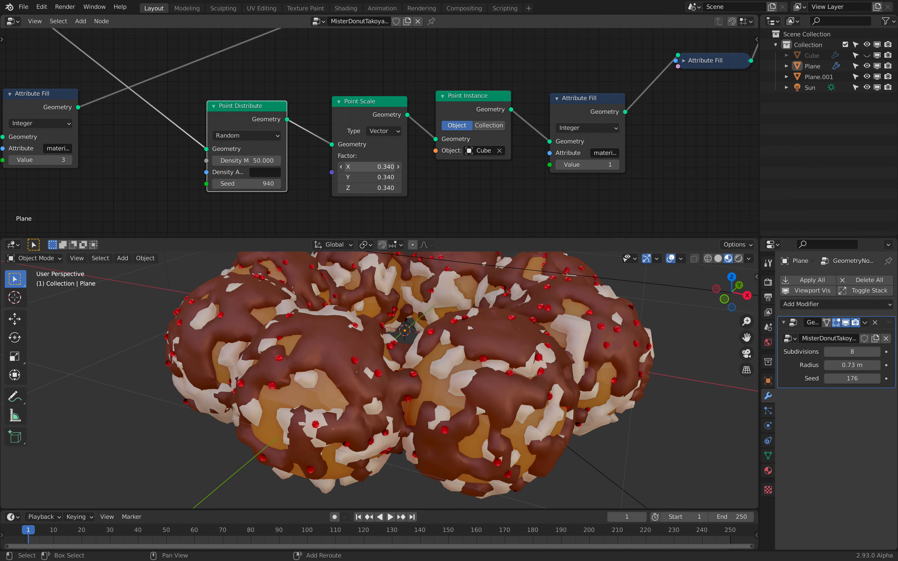
Try an X factor of 1.340 on the Point Scale node, and set all three scale factors to 0.3.
mouse_move(386, 166)
left_mouse_down()
mouse_move(506, 167)
mouse_move(387, 167)
left_mouse_up()
middle_click_drag(383, 273, 398, 302)
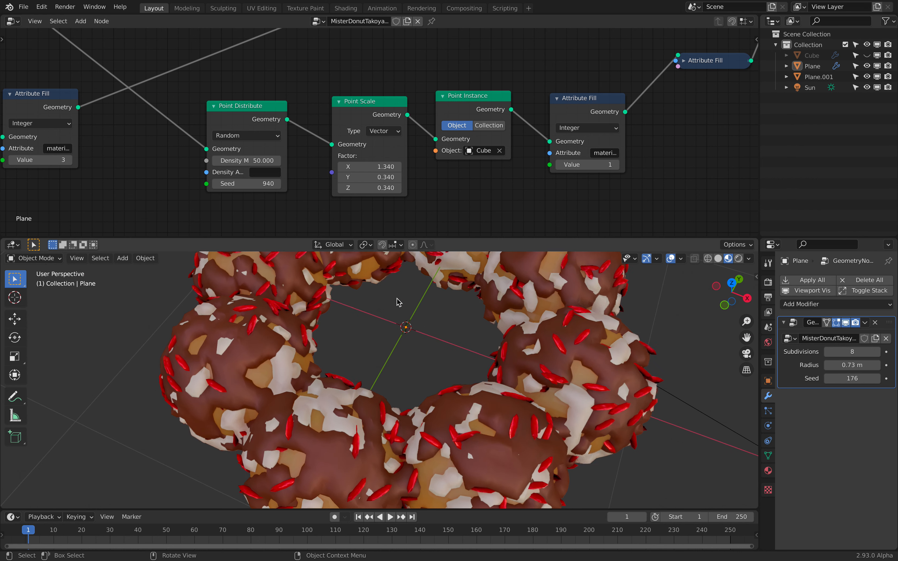
type(".3")
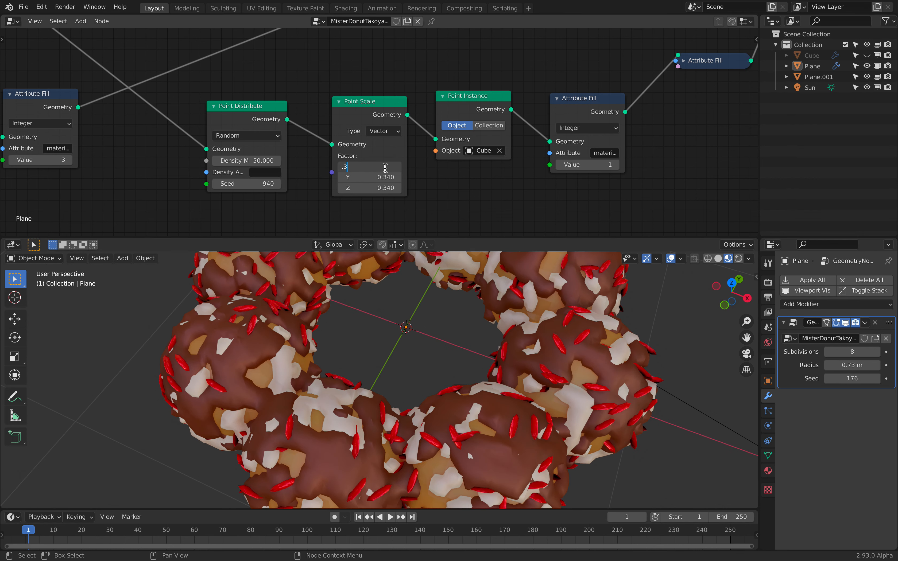
key("Return")
left_click_drag(380, 176, 380, 168)
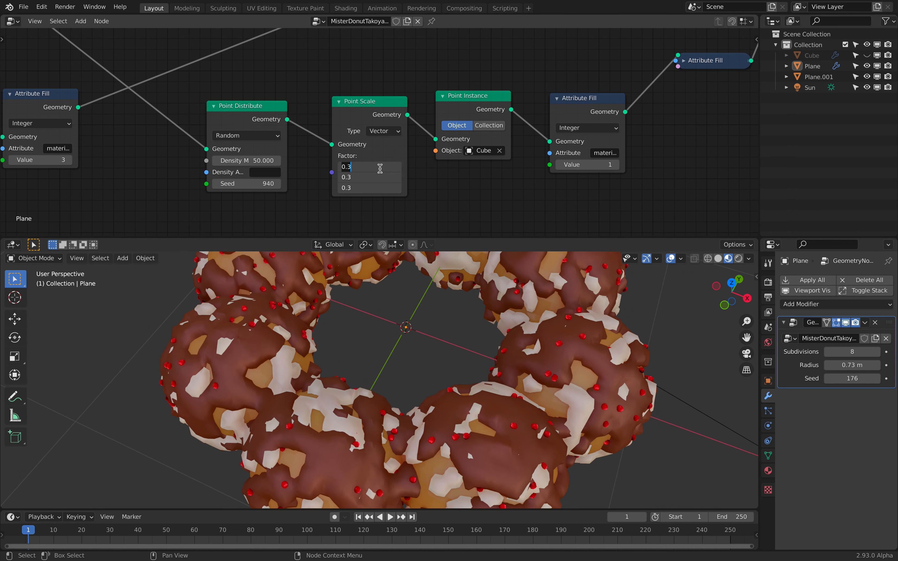
key("Return")
Adjust the spacing of the sprinkle chain's last nodes and expand the collapsed Attribute Fill node at its end.
left_click_drag(371, 109, 363, 106)
left_click_drag(446, 106, 440, 105)
middle_click_drag(583, 101, 439, 112)
left_click_drag(422, 126, 430, 106)
middle_click_drag(477, 104, 280, 173)
scroll(376, 85, "up", 1)
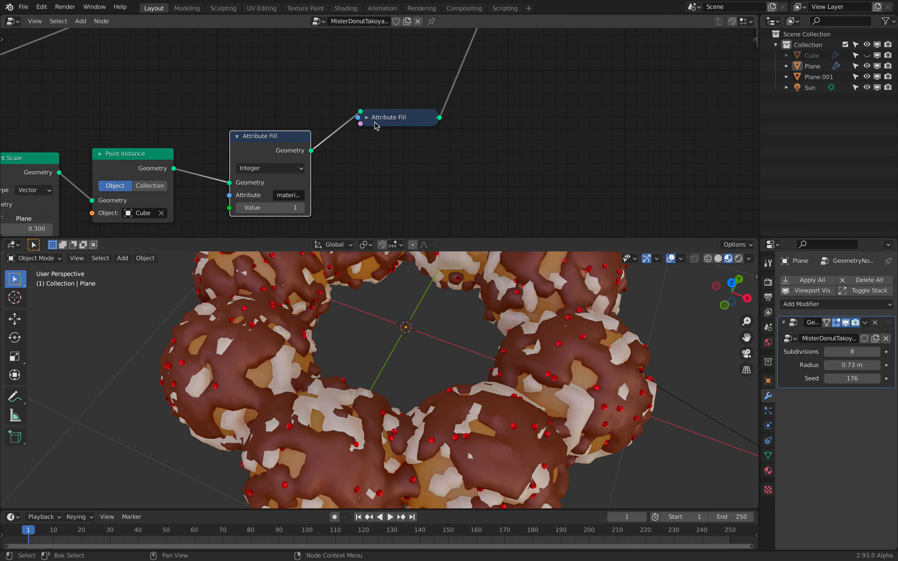
left_click(367, 118)
scroll(398, 139, "down", 8)
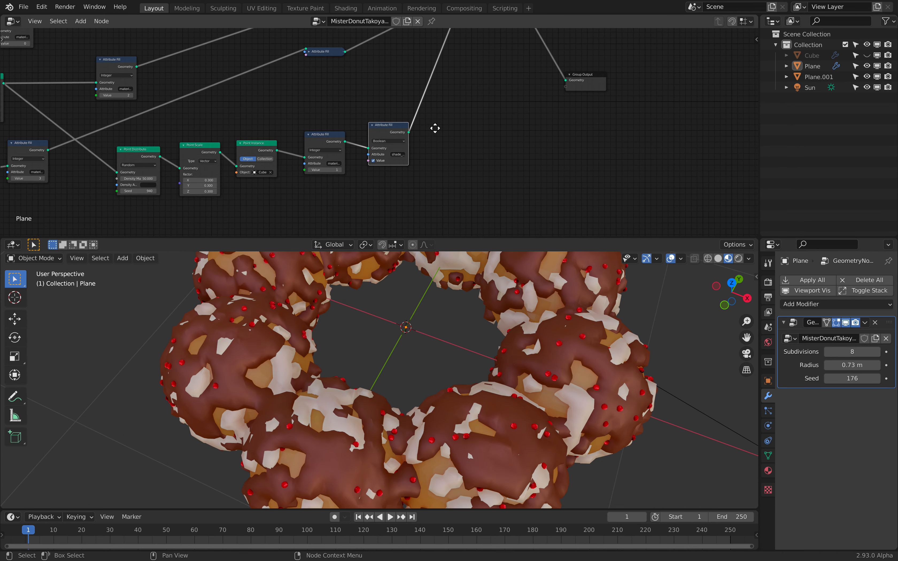
Reposition Join Geometry and Group Output at the end of the node tree so their incoming links run clearly.
middle_click_drag(458, 63, 378, 222)
left_click_drag(387, 137, 425, 127)
middle_click_drag(457, 180, 420, 134)
scroll(420, 134, "up", 3)
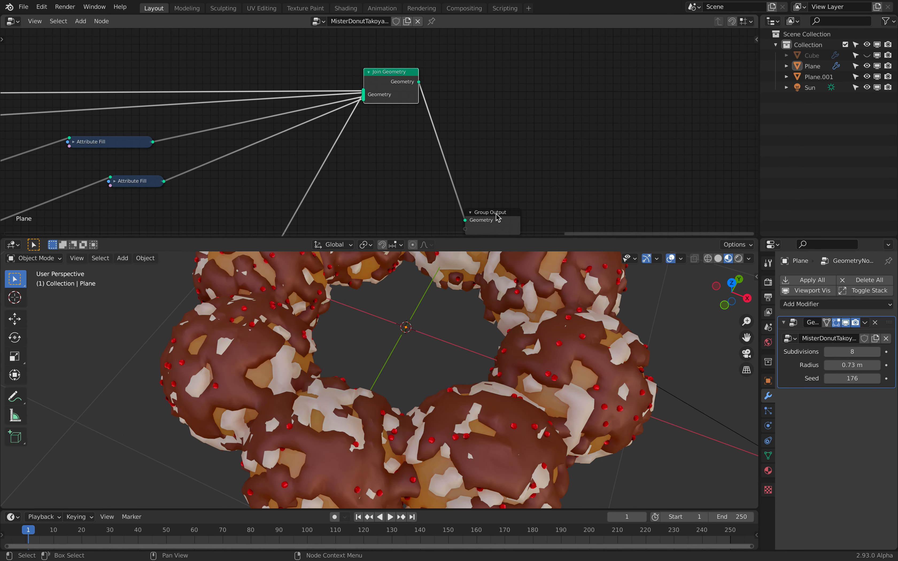
left_click_drag(496, 214, 542, 179)
left_click_drag(399, 83, 434, 129)
scroll(408, 149, "down", 3)
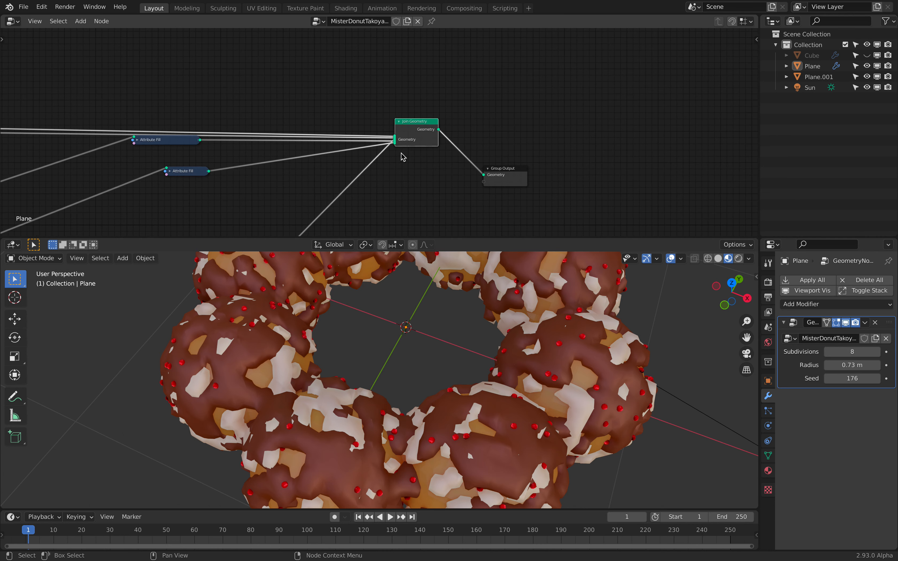
scroll(464, 304, "down", 4)
Select the donut, widen the properties area and set the modifier's Radius to 0.77 m.
left_click(463, 304)
scroll(463, 304, "down", 4)
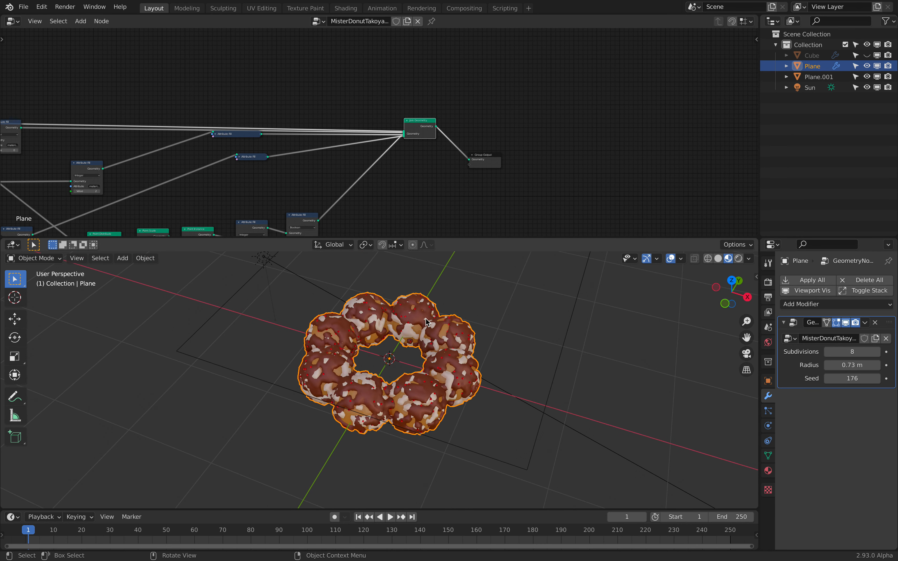
scroll(438, 322, "up", 2)
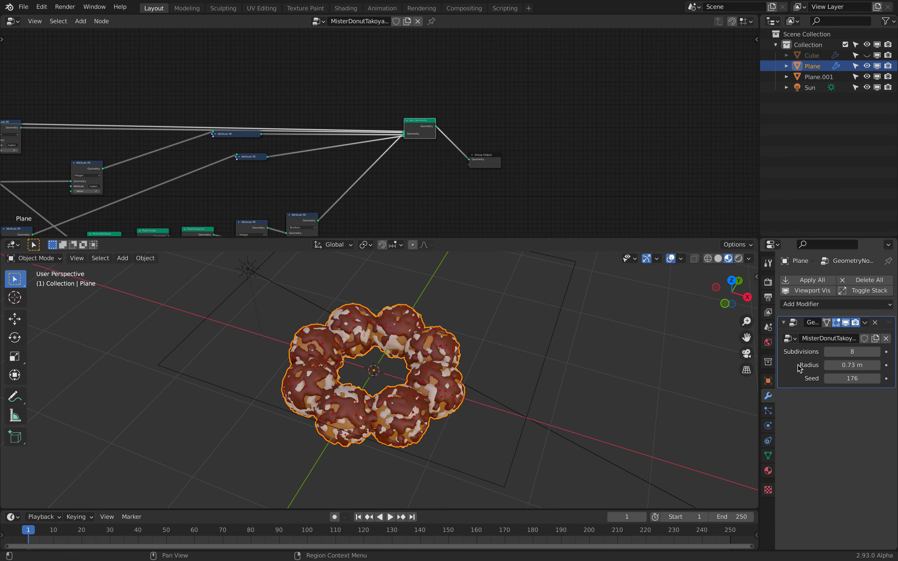
left_click_drag(759, 206, 667, 206)
scroll(606, 364, "up", 3)
mouse_move(824, 365)
left_mouse_down()
mouse_move(861, 365)
mouse_move(827, 365)
left_mouse_up()
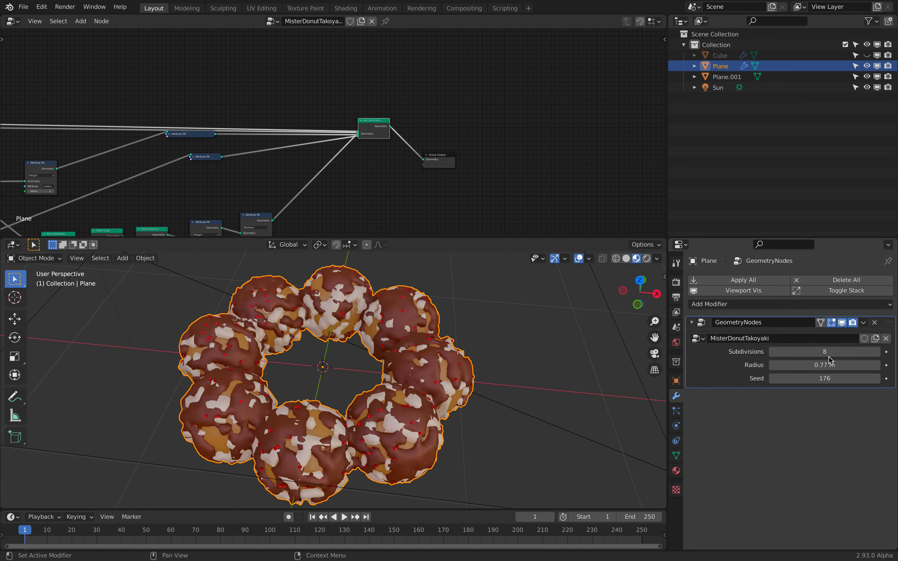
Try 16 subdivisions on the donut ring, and return the value to 8.
left_click(829, 351)
type("16")
key("Return")
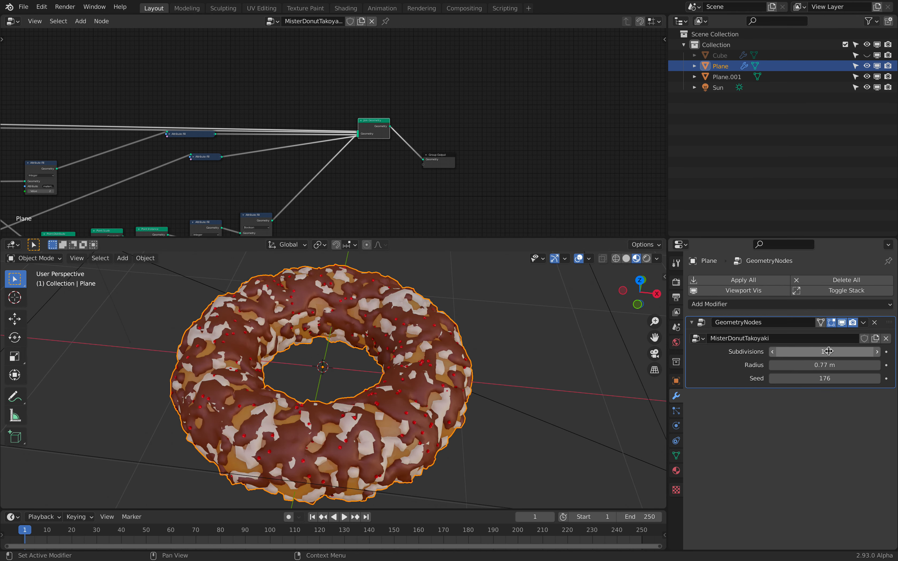
middle_click_drag(494, 420, 463, 367)
left_click(811, 353)
type("8")
key("Return")
Try reducing the ring's Radius to 0 m and view the balls merged at the centre.
middle_click_drag(519, 326, 654, 320)
left_click_drag(824, 364, 796, 364)
middle_click_drag(474, 338, 492, 293)
scroll(492, 297, "up", 2)
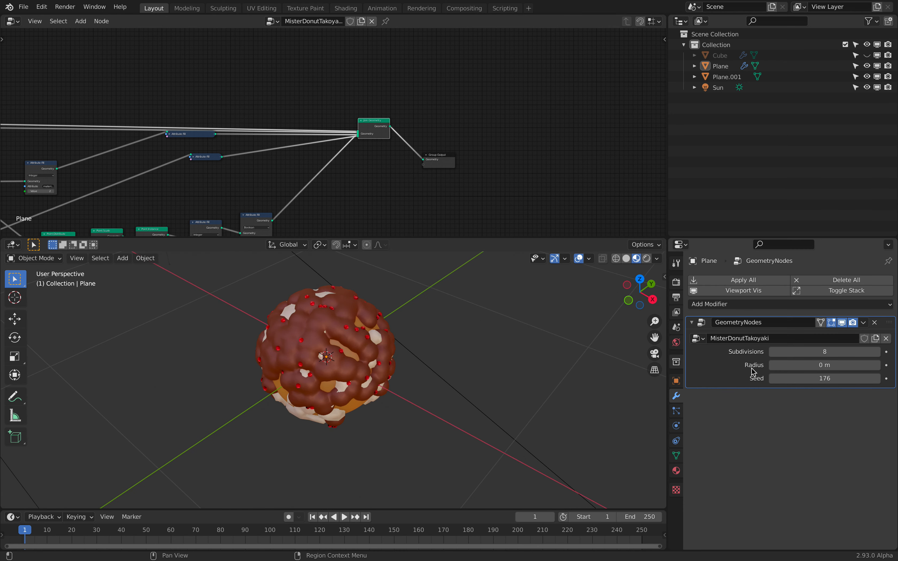
left_click_drag(806, 365, 801, 365)
key("Return")
middle_click_drag(416, 382, 700, 375)
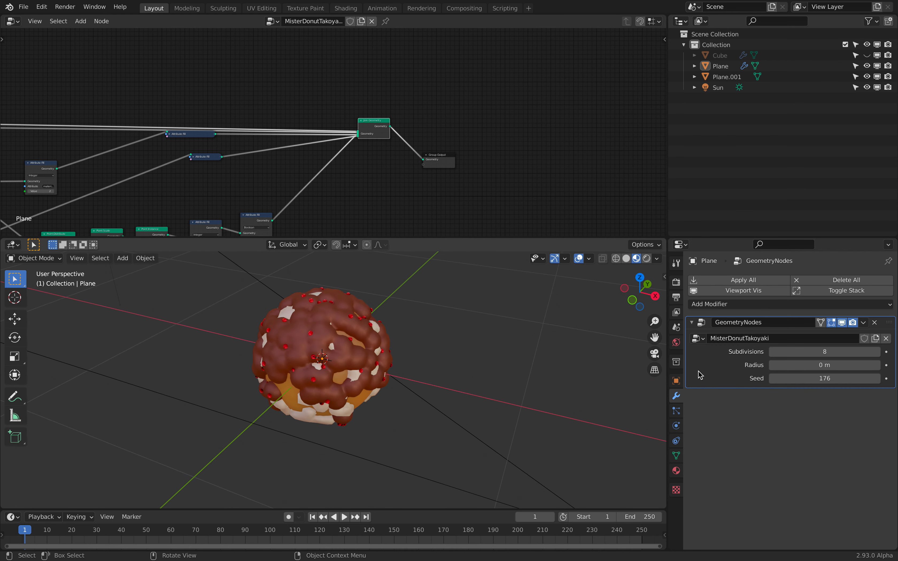
Set the donut ring's Radius to 0.7 m.
left_click_drag(816, 365, 843, 365)
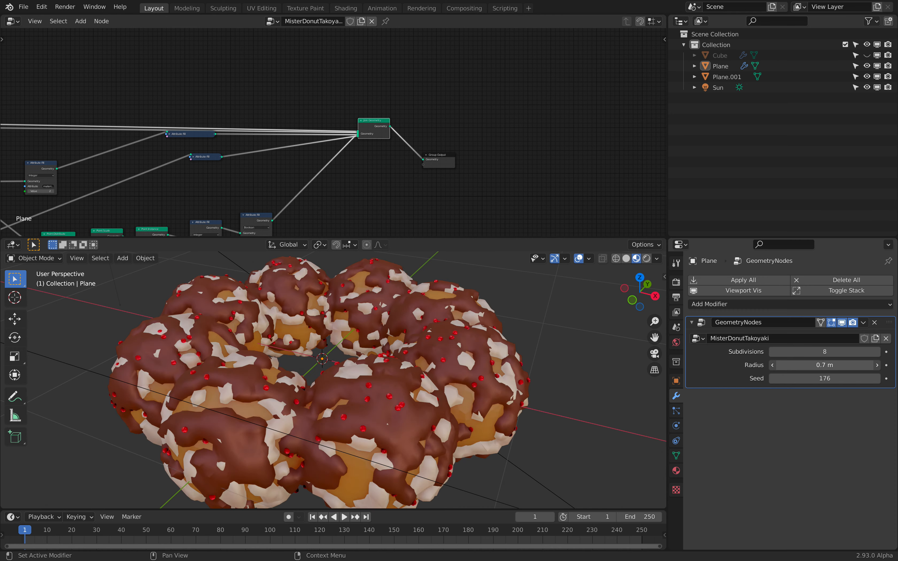
scroll(480, 383, "down", 2)
middle_click_drag(480, 382, 455, 400)
scroll(400, 215, "down", 2)
Examine the complete node tree from input to output, with the node editor and viewport widened slightly.
middle_click_drag(369, 199, 483, 187)
scroll(483, 188, "down", 1)
middle_click_drag(405, 178, 502, 166)
scroll(533, 168, "down", 2)
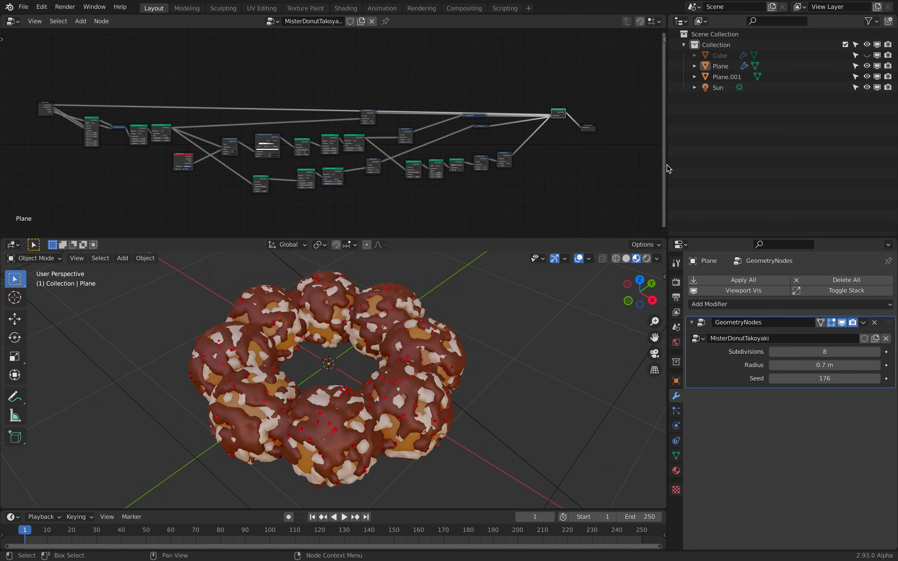
left_click_drag(674, 165, 693, 165)
scroll(439, 118, "up", 2)
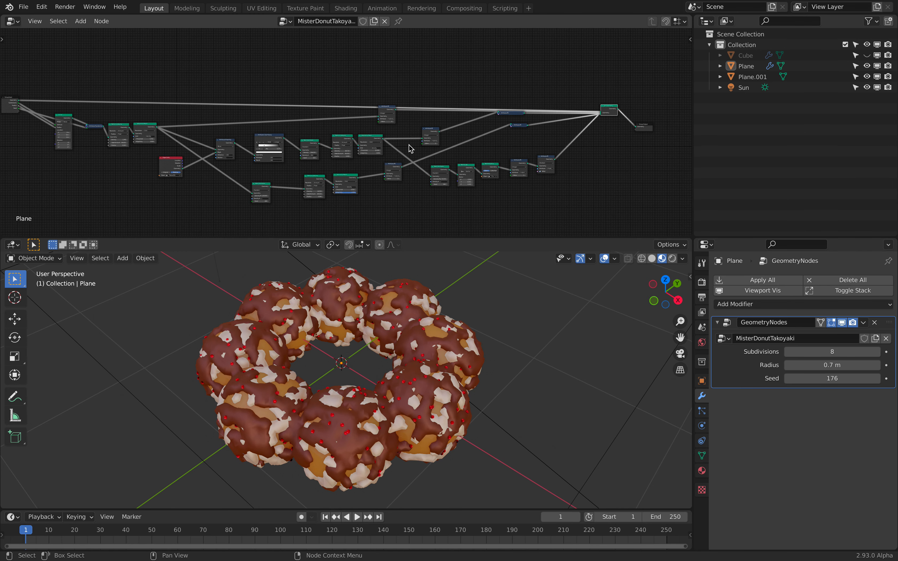
scroll(410, 148, "down", 2)
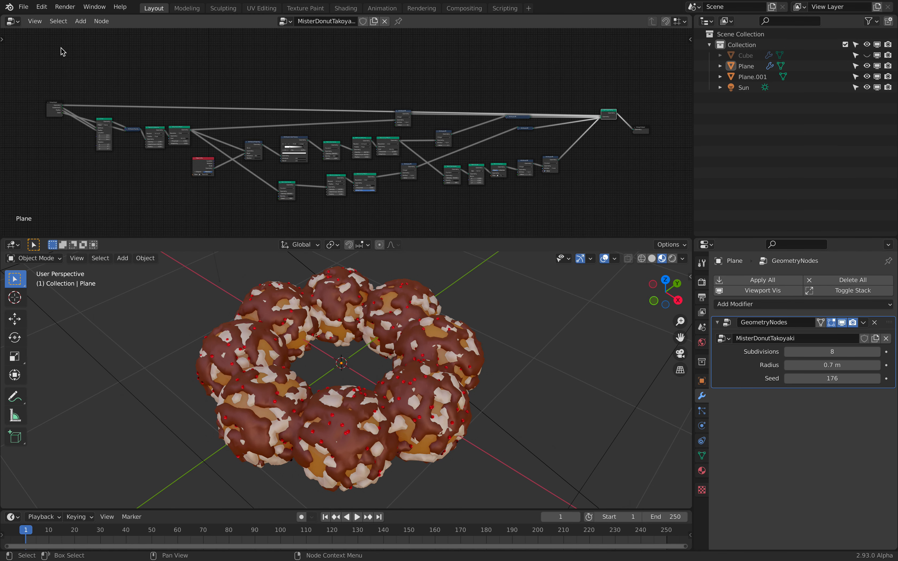